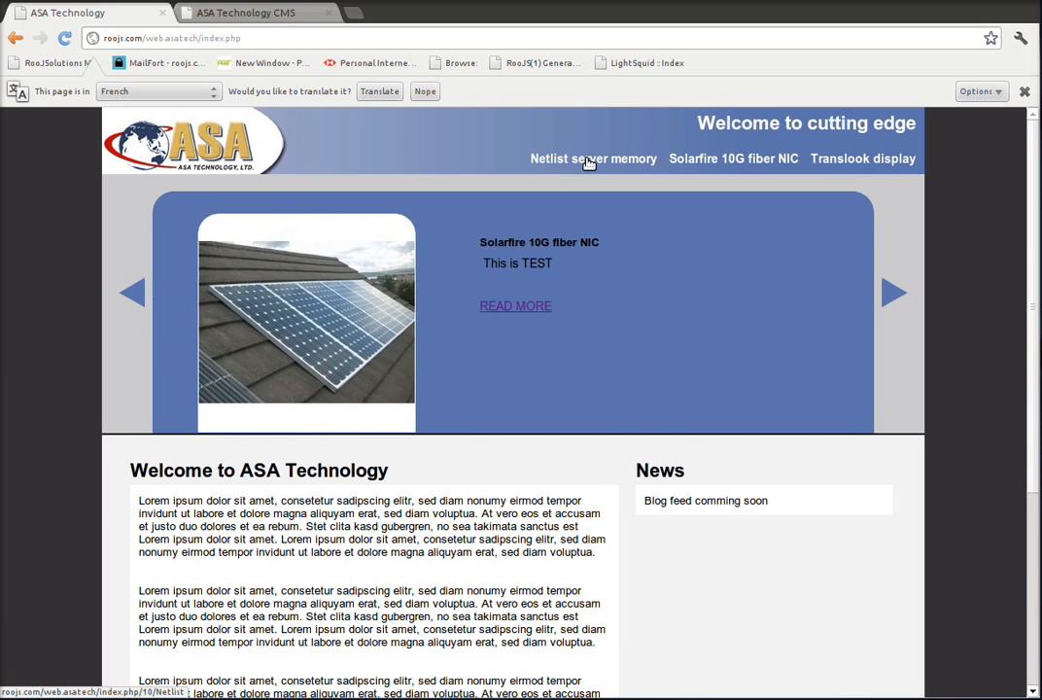
# View the Netlist server memory page with its video and product brochure, and open the Net Net 05 product page
pyautogui.click(588, 161)
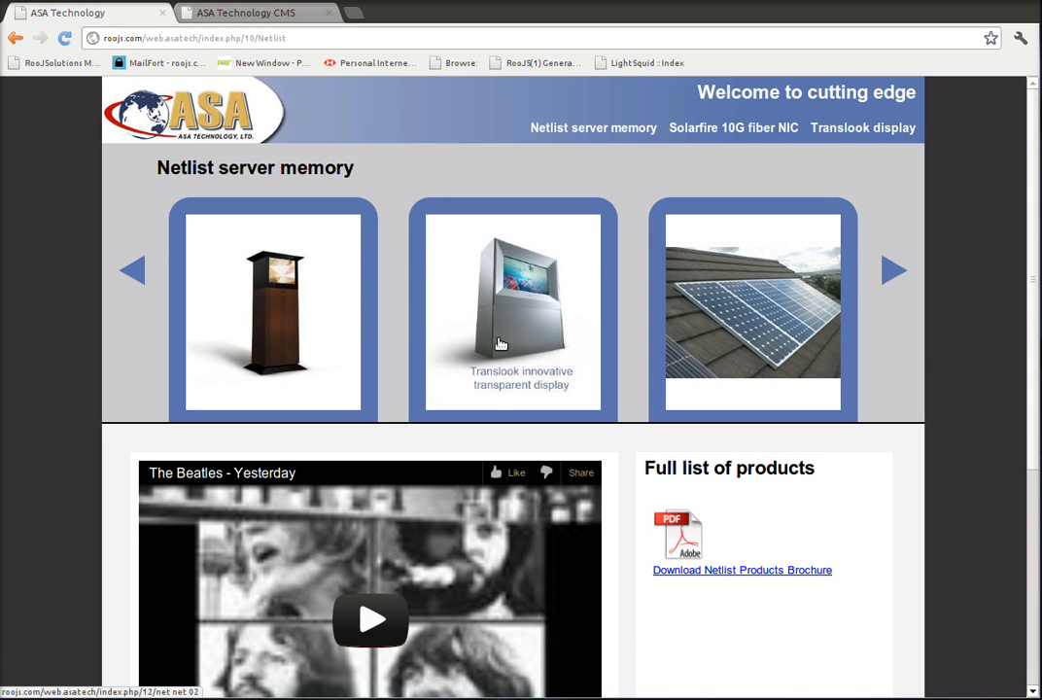
pyautogui.scroll(-2, 493, 318)
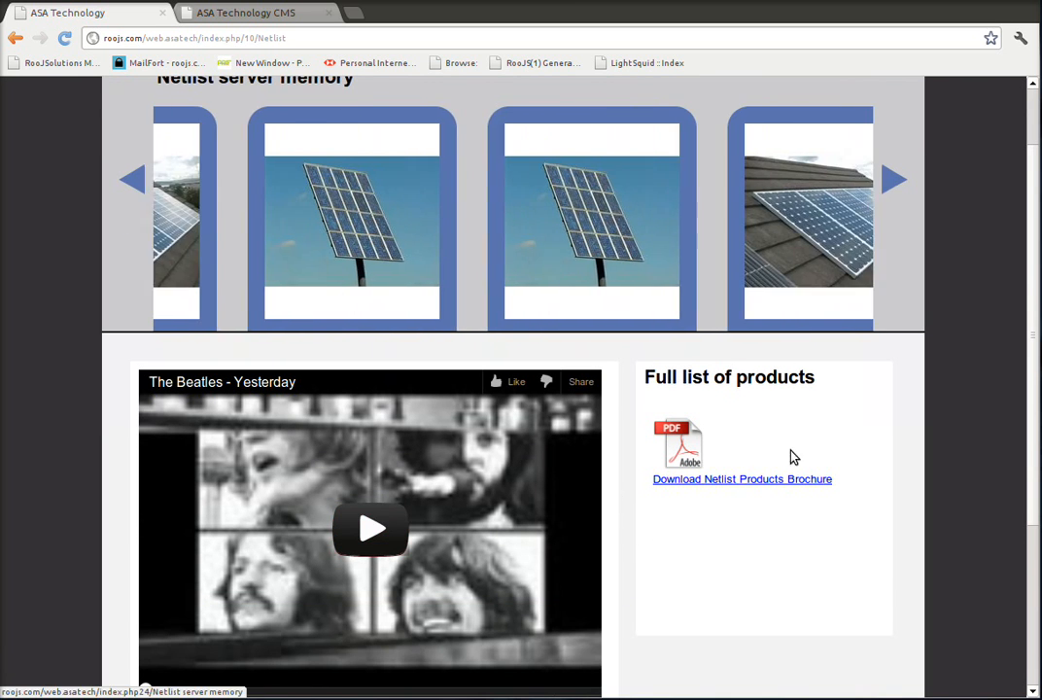
pyautogui.scroll(2, 827, 430)
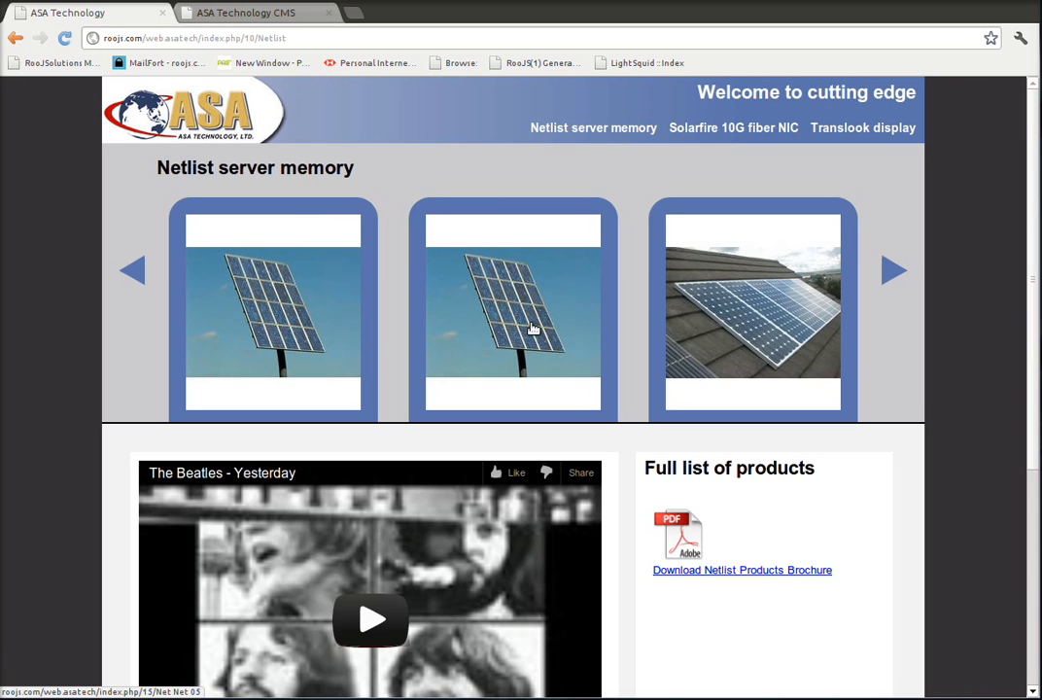
pyautogui.click(532, 329)
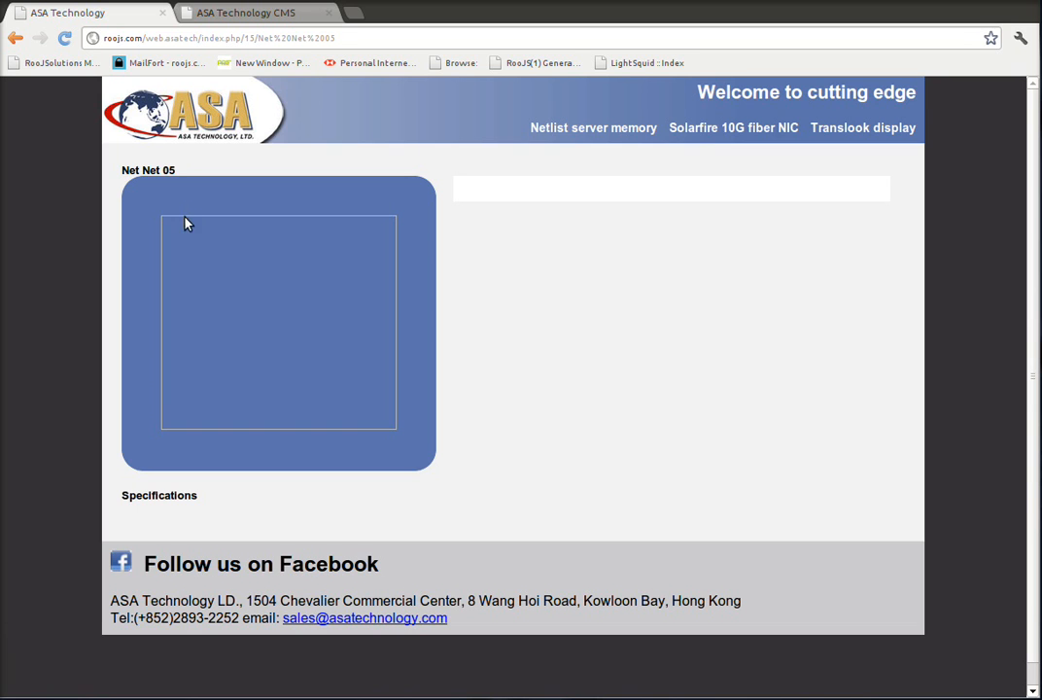
# Switch to the ASA Technology CMS and log in with the English interface
pyautogui.click(272, 14)
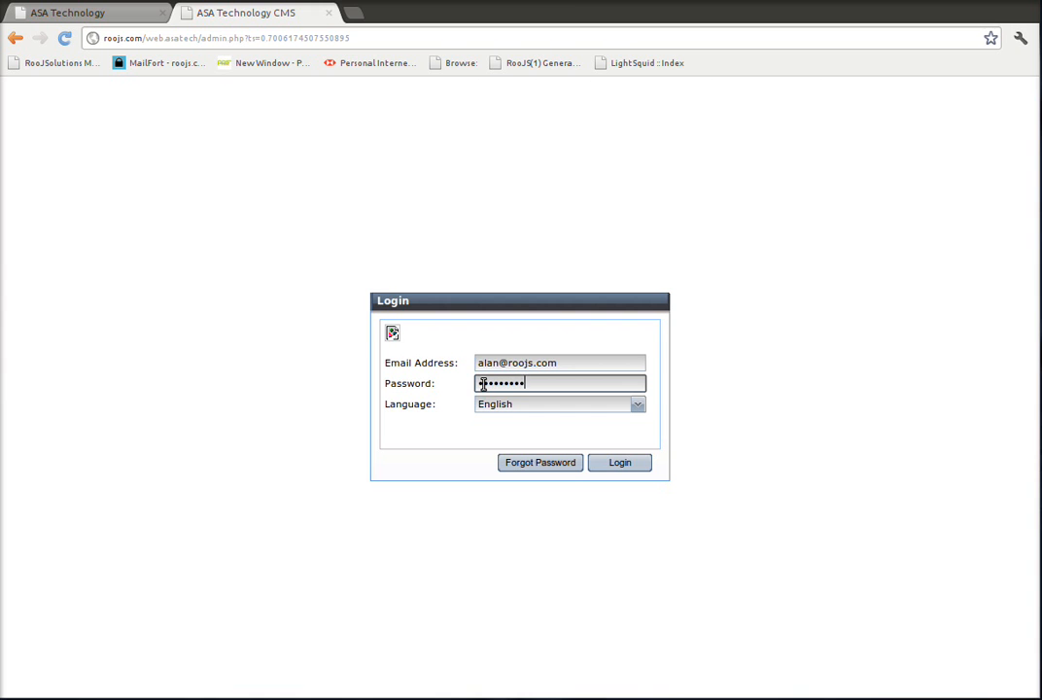
pyautogui.click(618, 462)
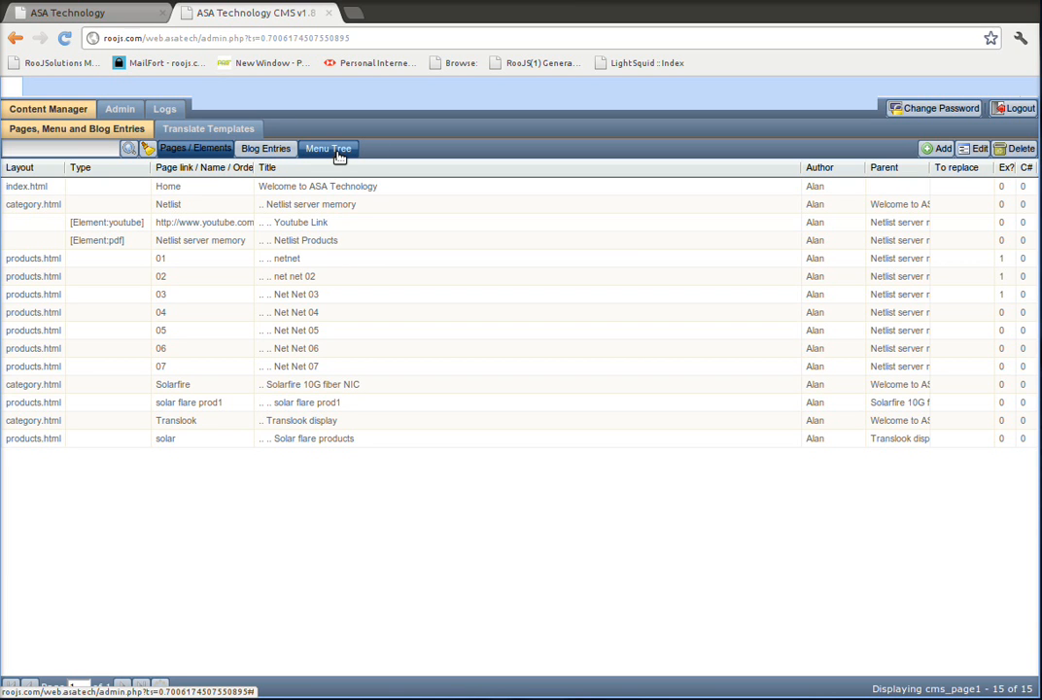
# Open the Home page entry for editing and review its title and available layouts
pyautogui.click(176, 192)
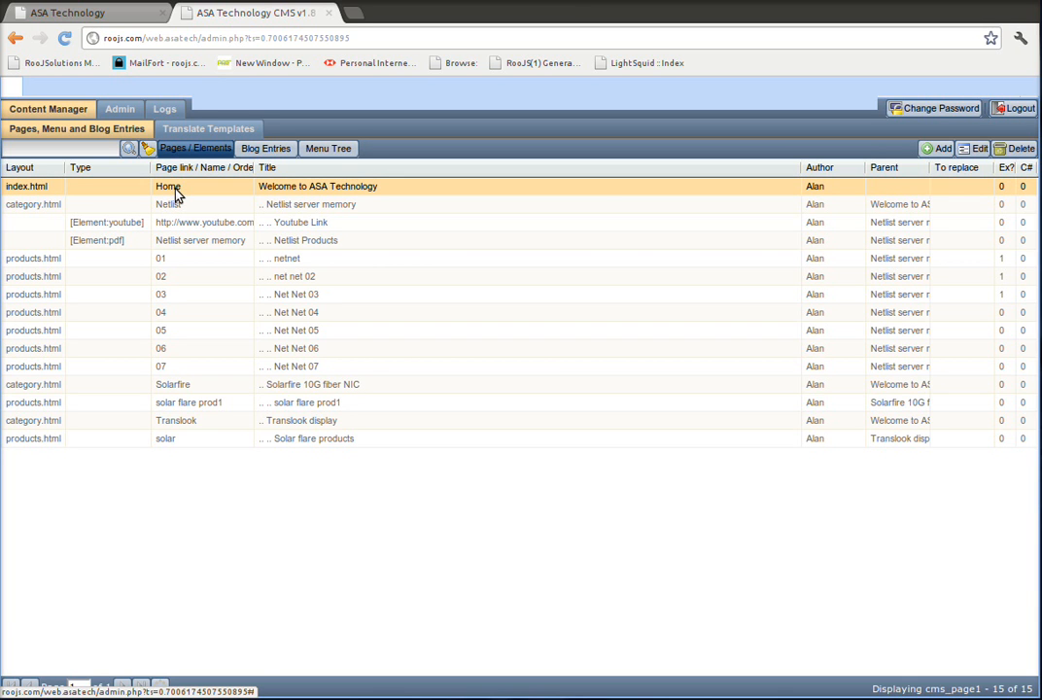
pyautogui.doubleClick(176, 192)
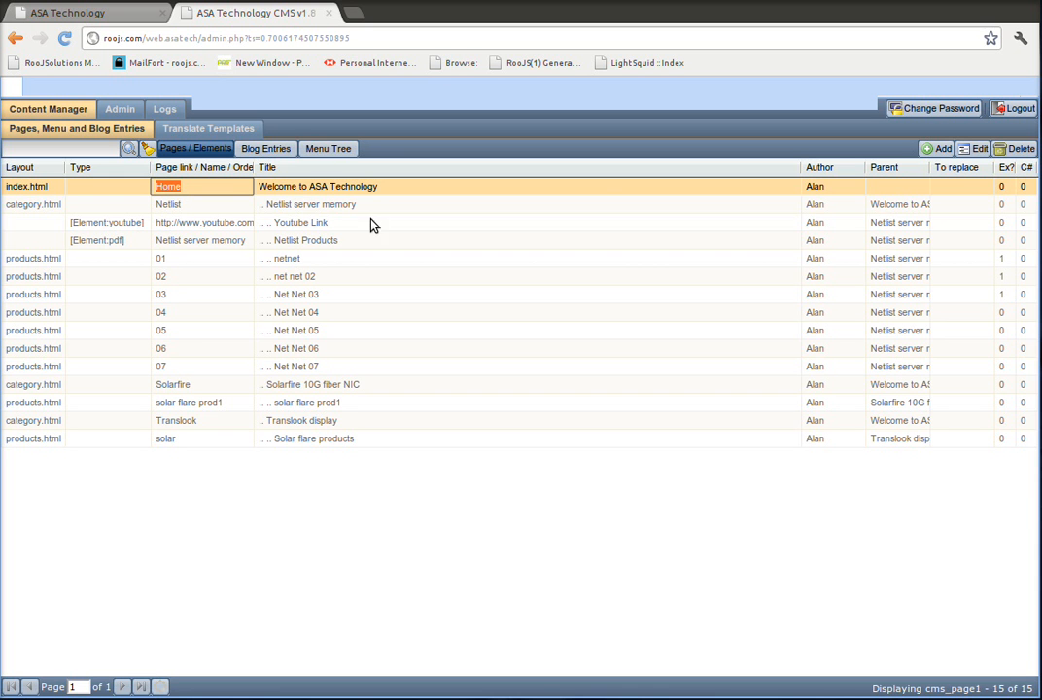
pyautogui.doubleClick(309, 214)
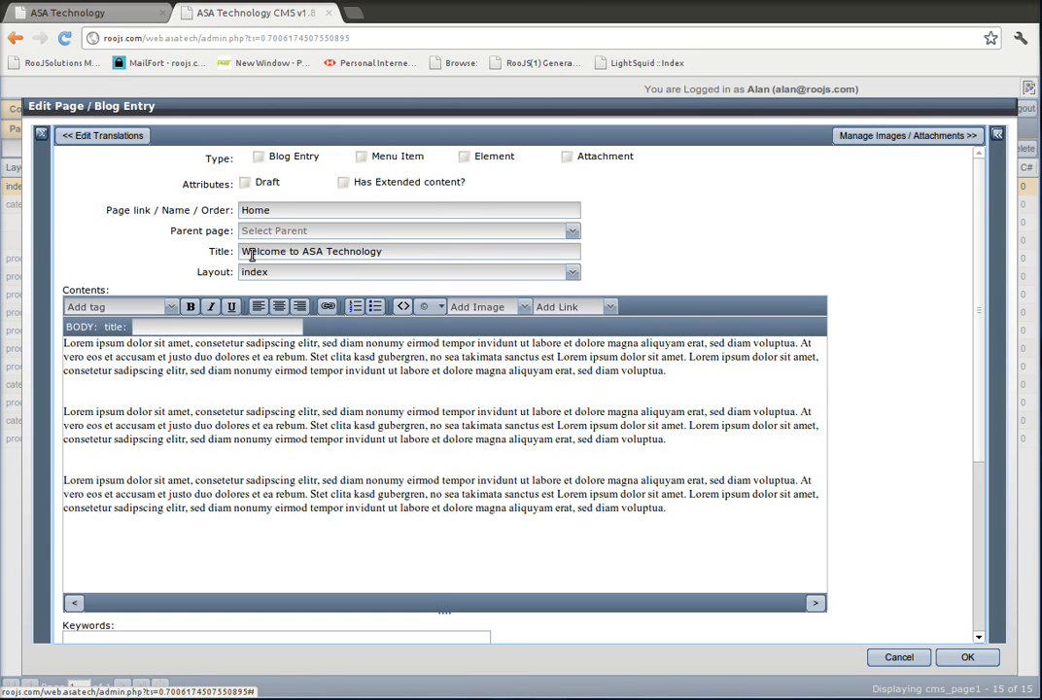
pyautogui.moveTo(391, 254); pyautogui.dragTo(321, 259)
pyautogui.click(316, 252)
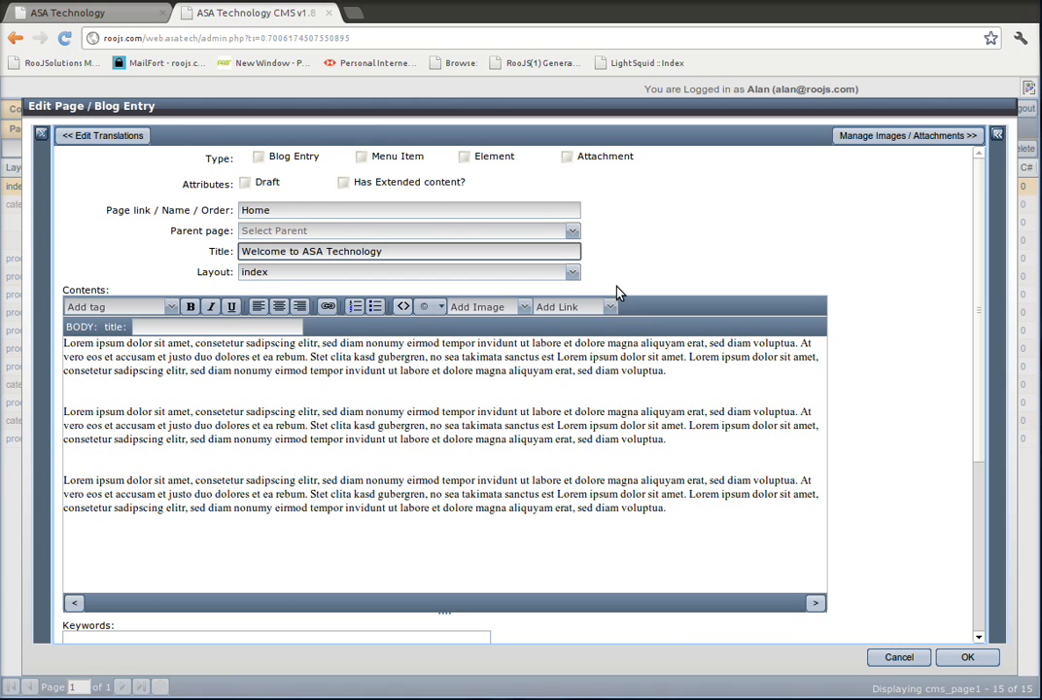
pyautogui.click(575, 278)
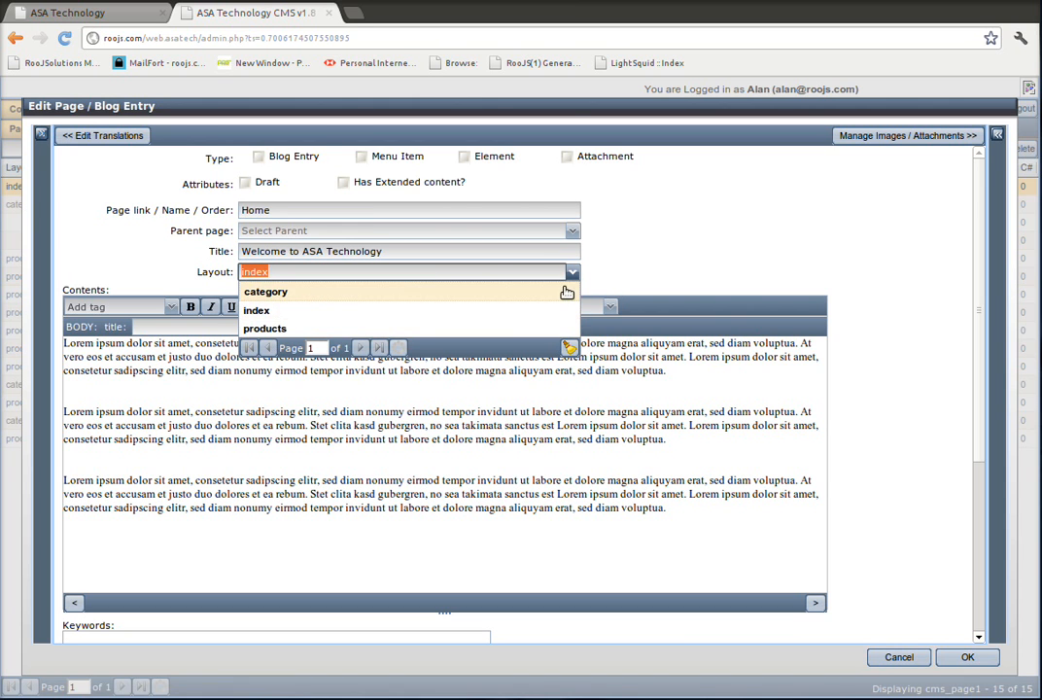
pyautogui.click(669, 272)
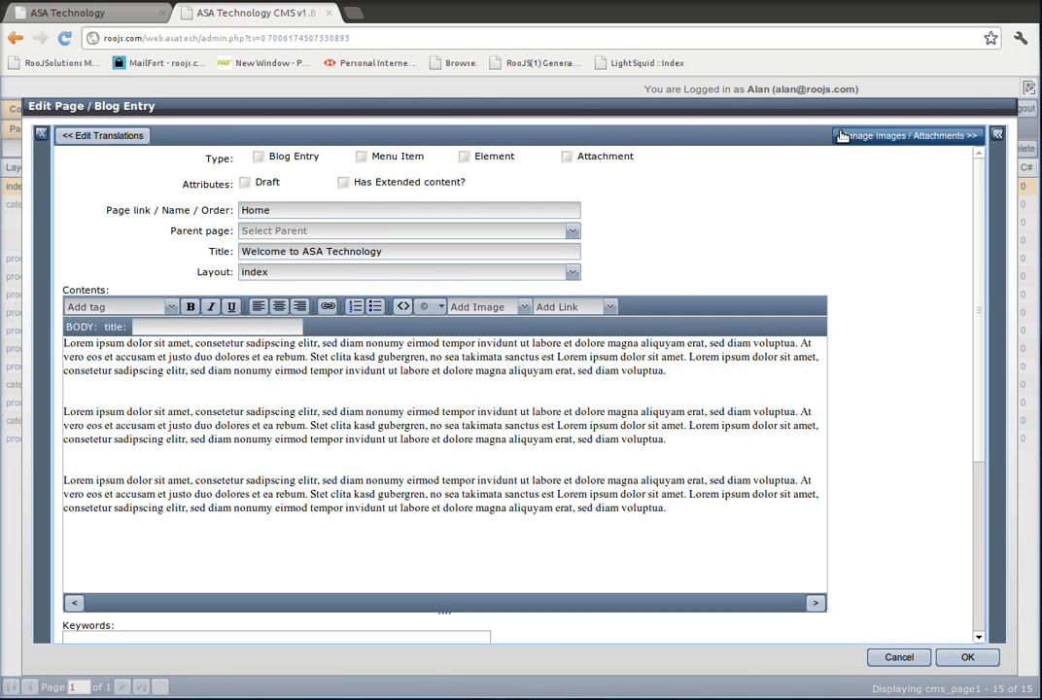
# Replace the first paragraph of the Home page contents with "Some content goes here", check its attachments, and save the page
pyautogui.click(346, 345)
pyautogui.write('Some content goes here')
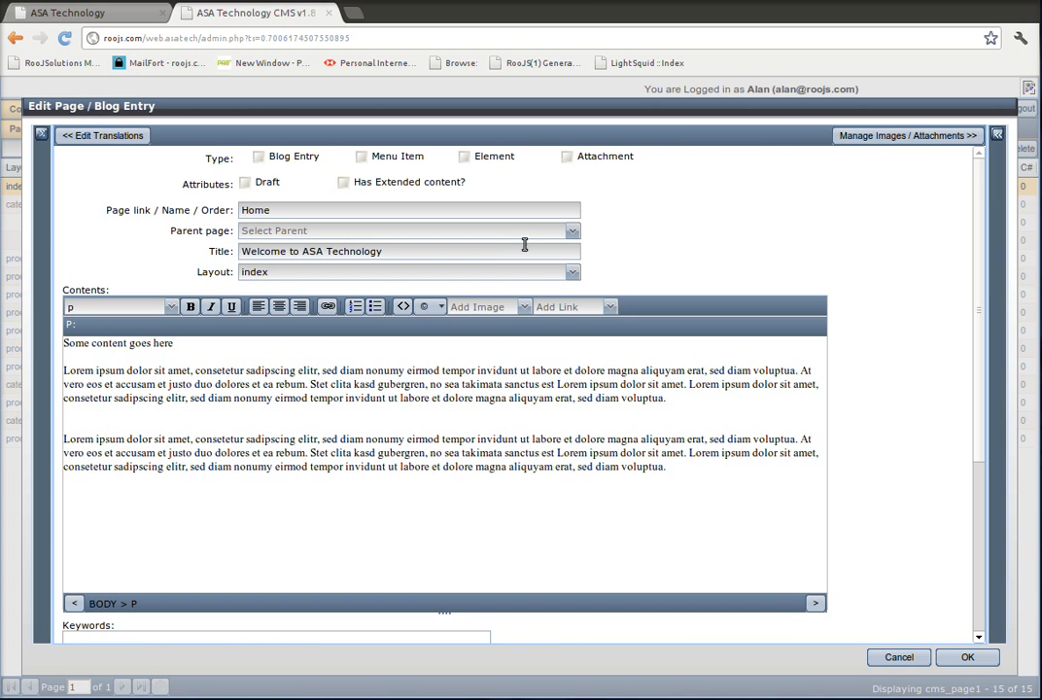
pyautogui.click(842, 137)
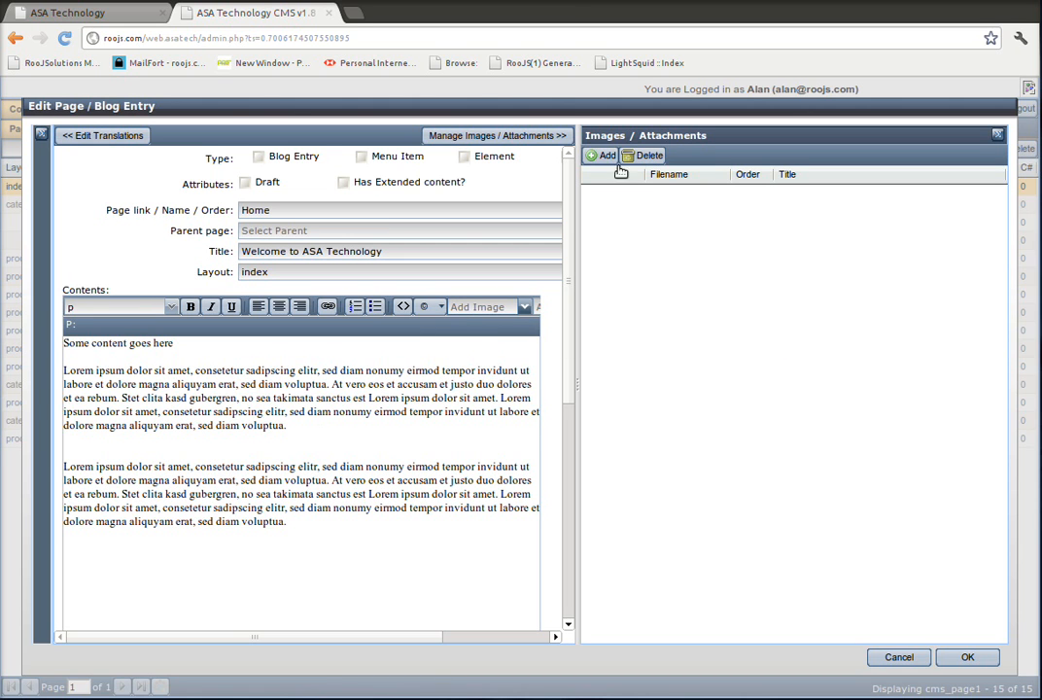
pyautogui.click(525, 141)
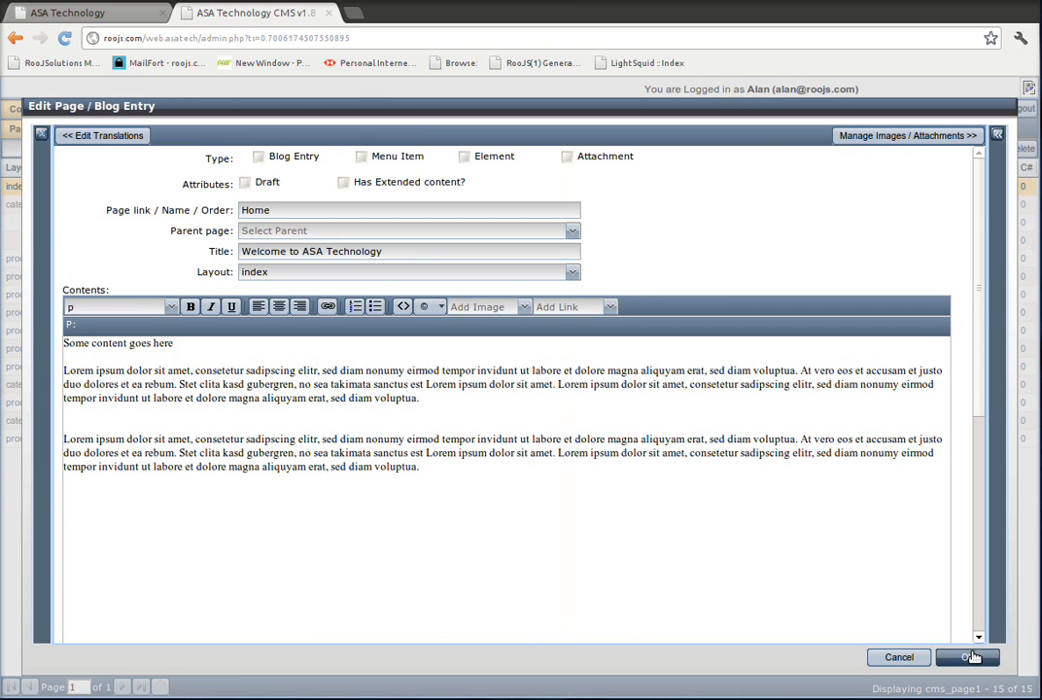
pyautogui.click(973, 658)
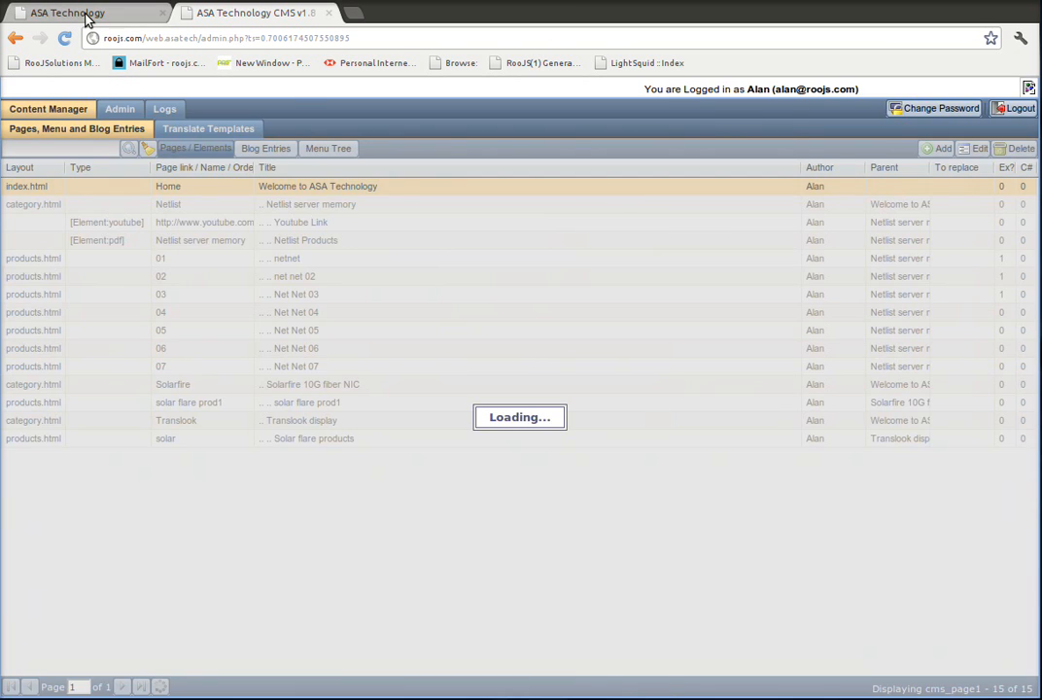
# Switch to the public ASA Technology website and load its home page to check the edited text
pyautogui.click(87, 16)
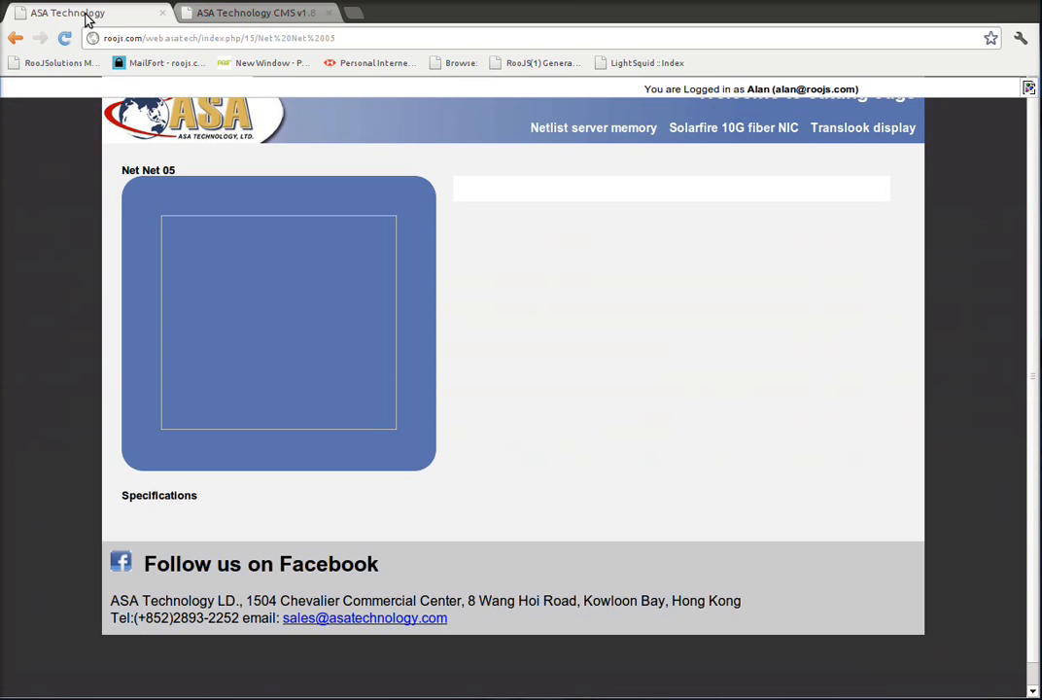
pyautogui.click(85, 63)
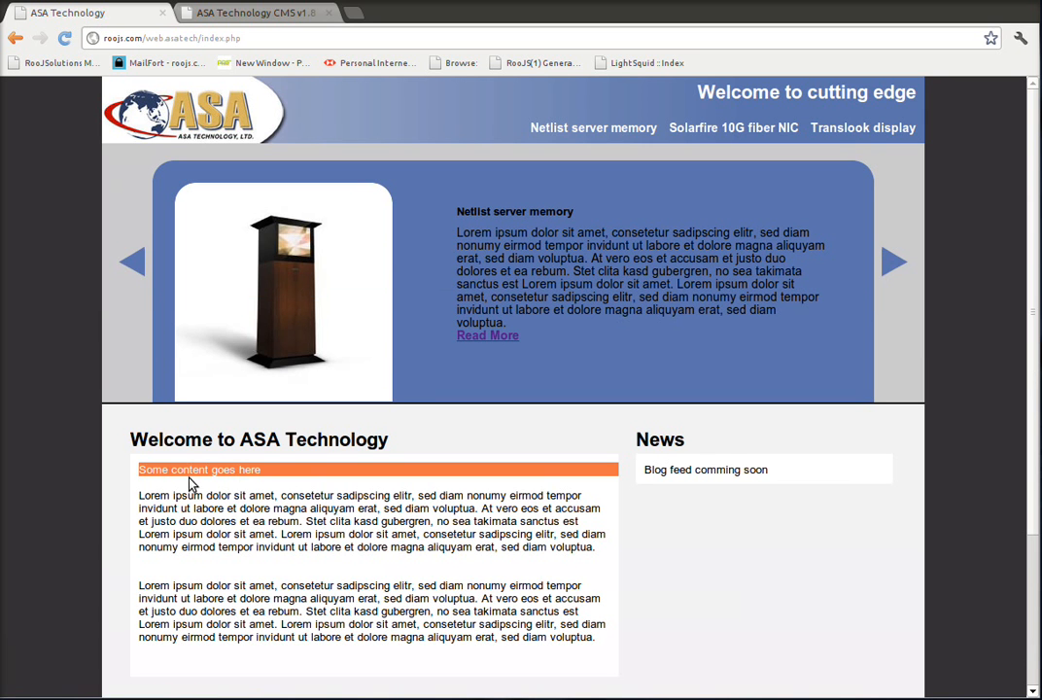
# In the CMS, open the Netlist page entry and show its attached image in full by widening the thumbnail column
pyautogui.click(249, 14)
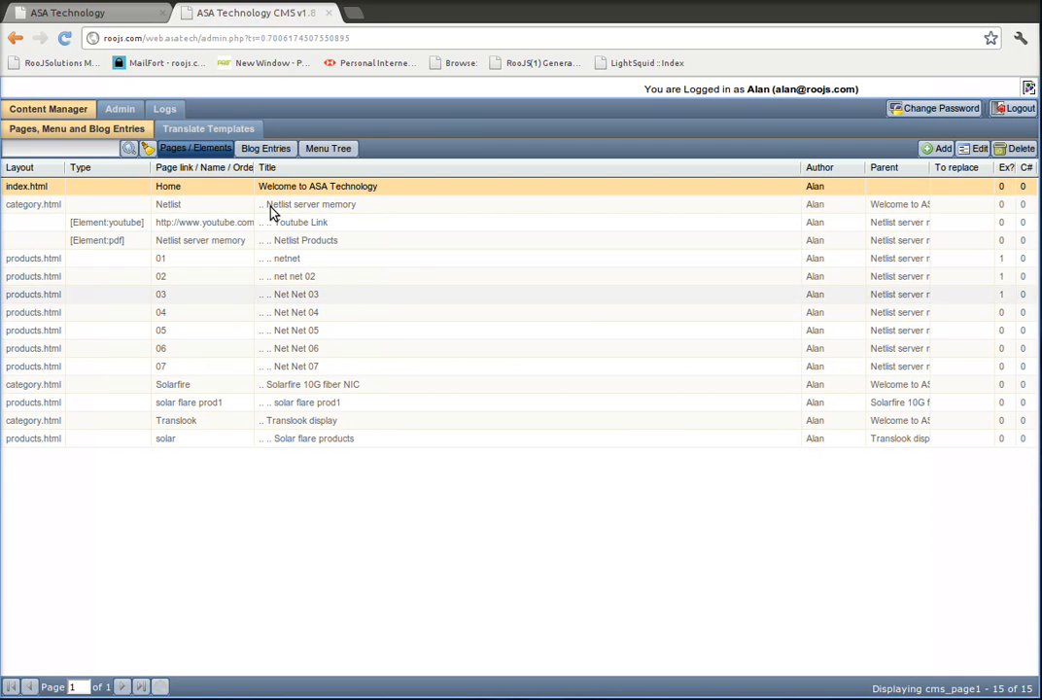
pyautogui.click(273, 209)
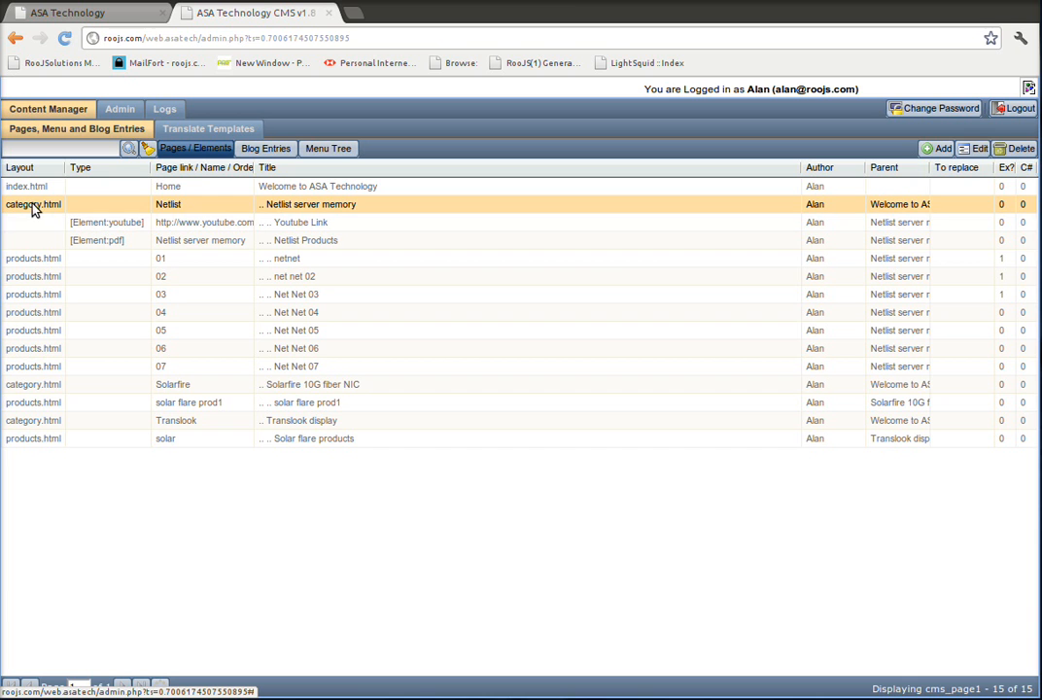
pyautogui.doubleClick(191, 205)
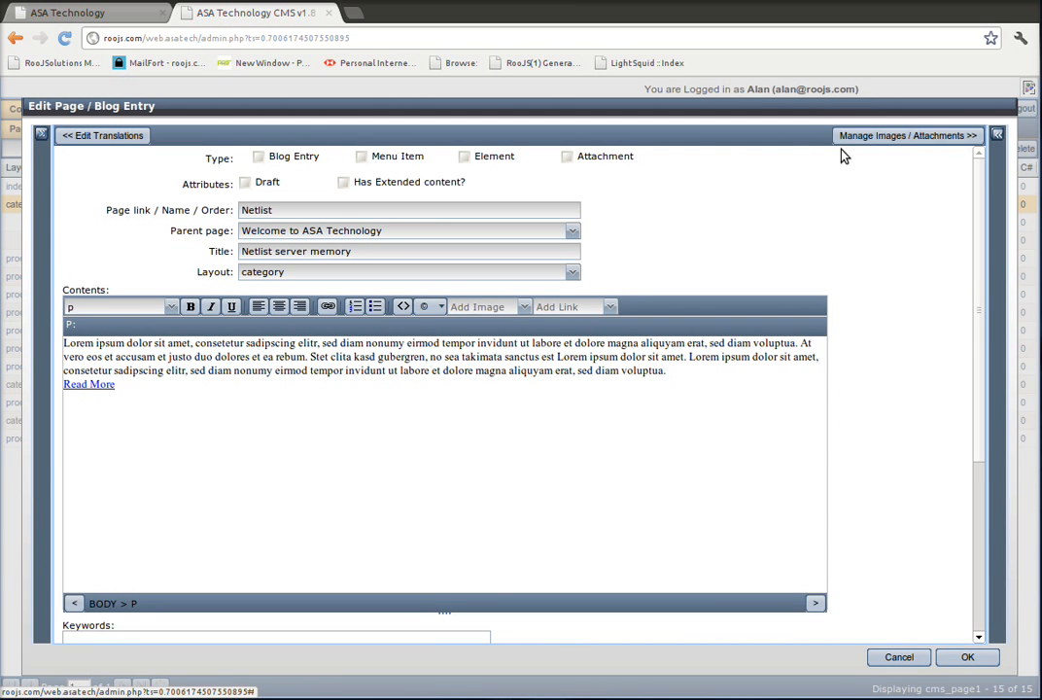
pyautogui.click(855, 136)
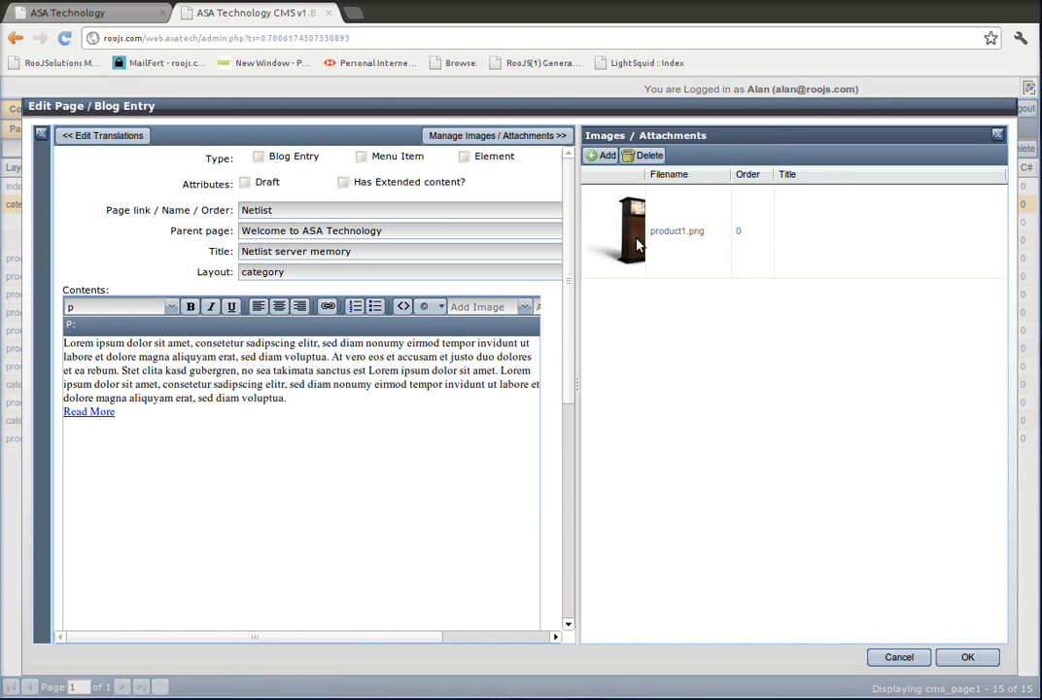
pyautogui.click(643, 238)
pyautogui.moveTo(657, 177); pyautogui.dragTo(728, 175)
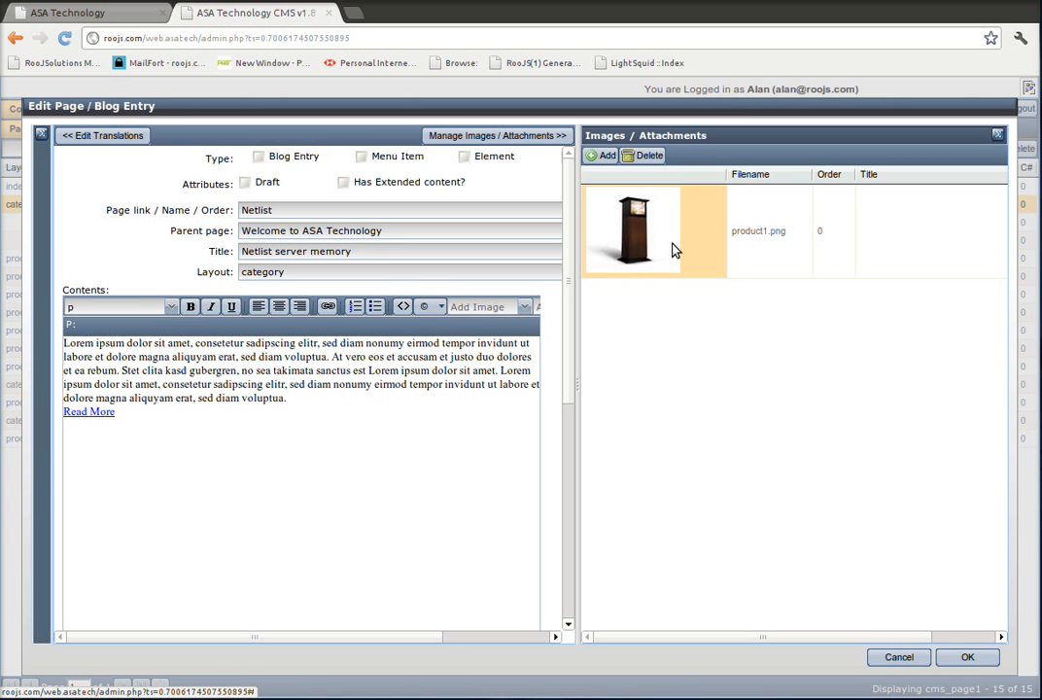
# Compare the website's home page banners with the Netlist entry's image and text, and open the Translook display page
pyautogui.click(107, 14)
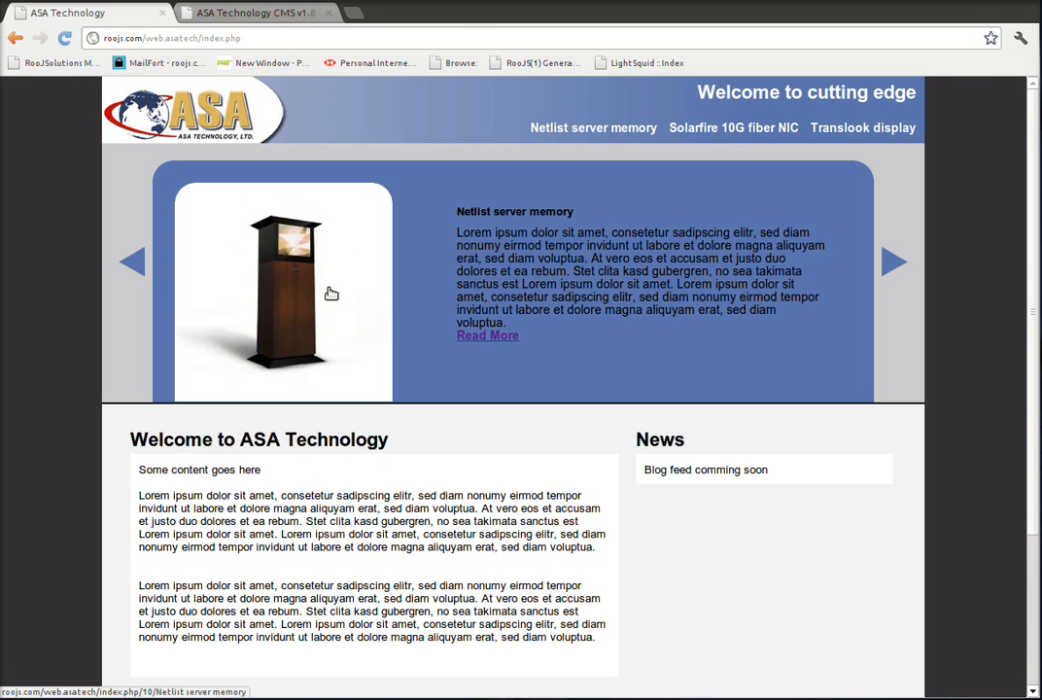
pyautogui.moveTo(471, 227); pyautogui.dragTo(528, 326)
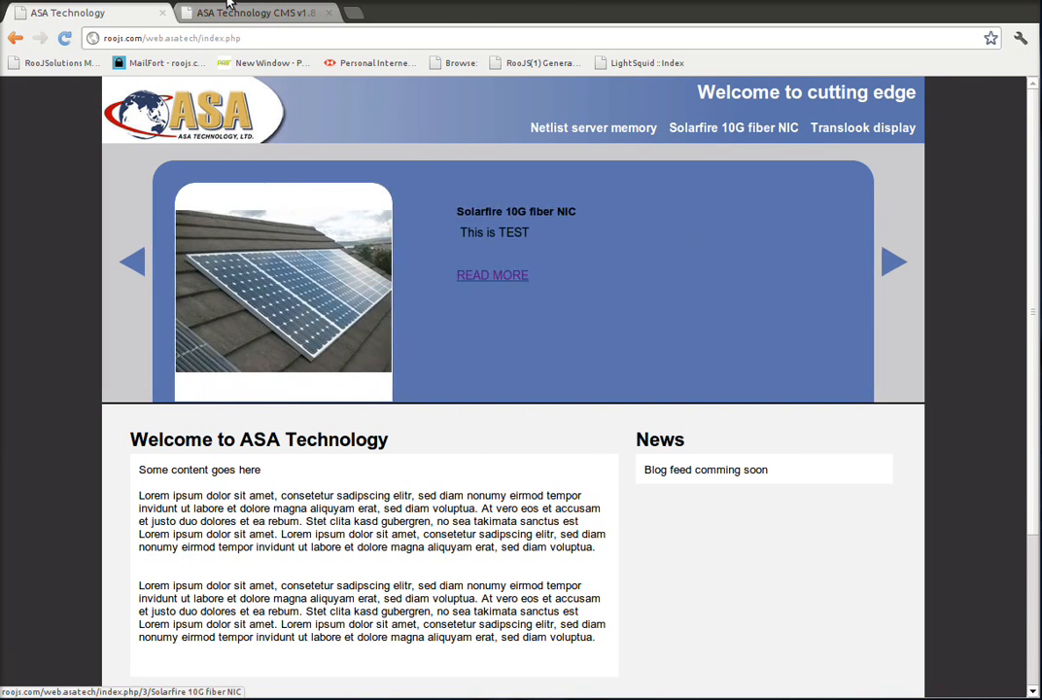
pyautogui.click(249, 13)
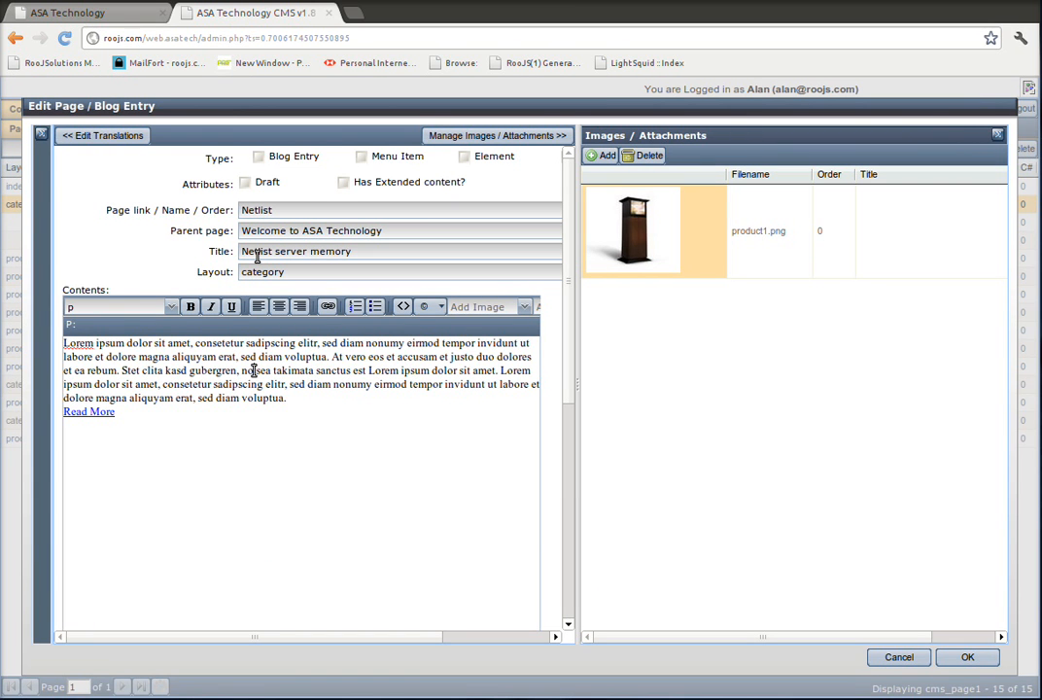
pyautogui.click(99, 17)
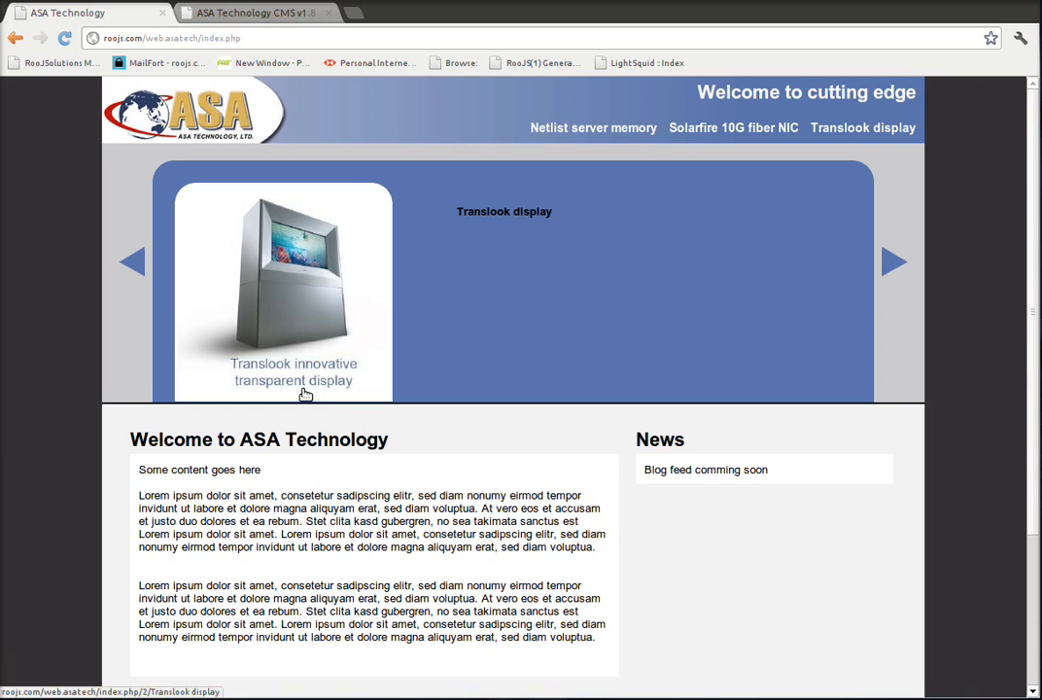
pyautogui.click(335, 306)
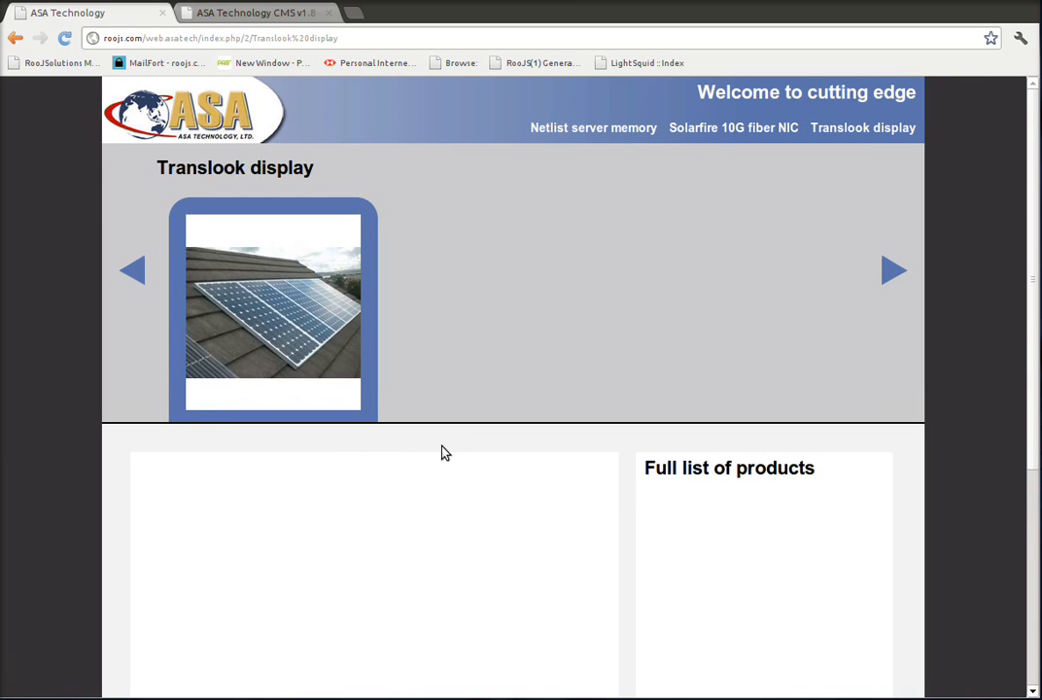
# Return to the Netlist entry, review its contents, keywords and descriptions fields, and close it without saving
pyautogui.click(243, 16)
pyautogui.click(112, 18)
pyautogui.click(275, 15)
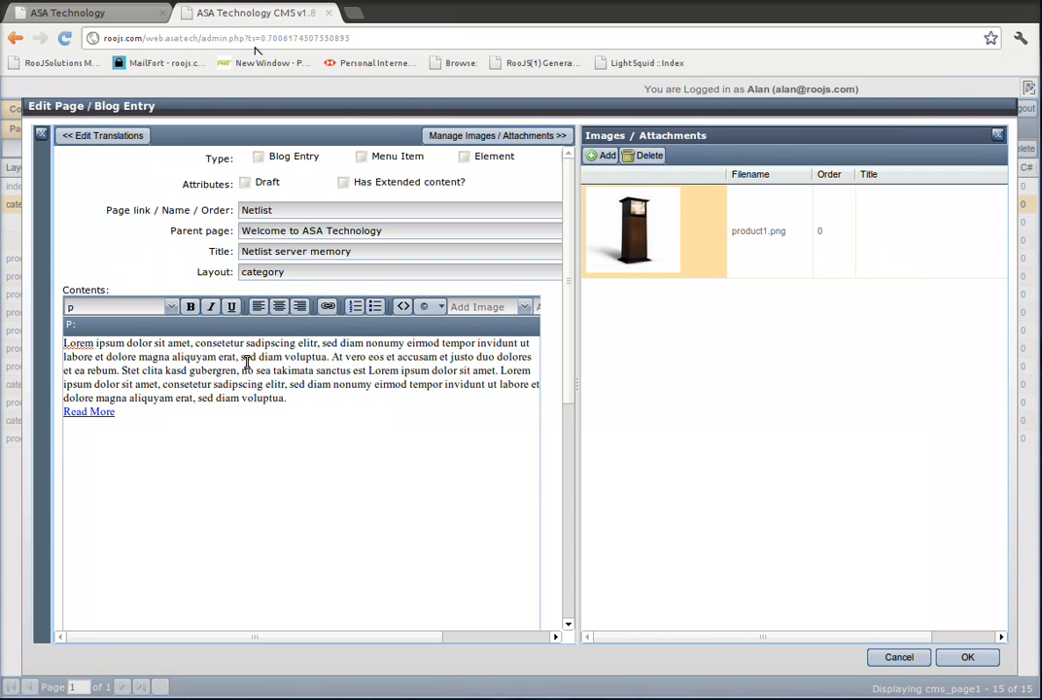
pyautogui.scroll(-5, 545, 447)
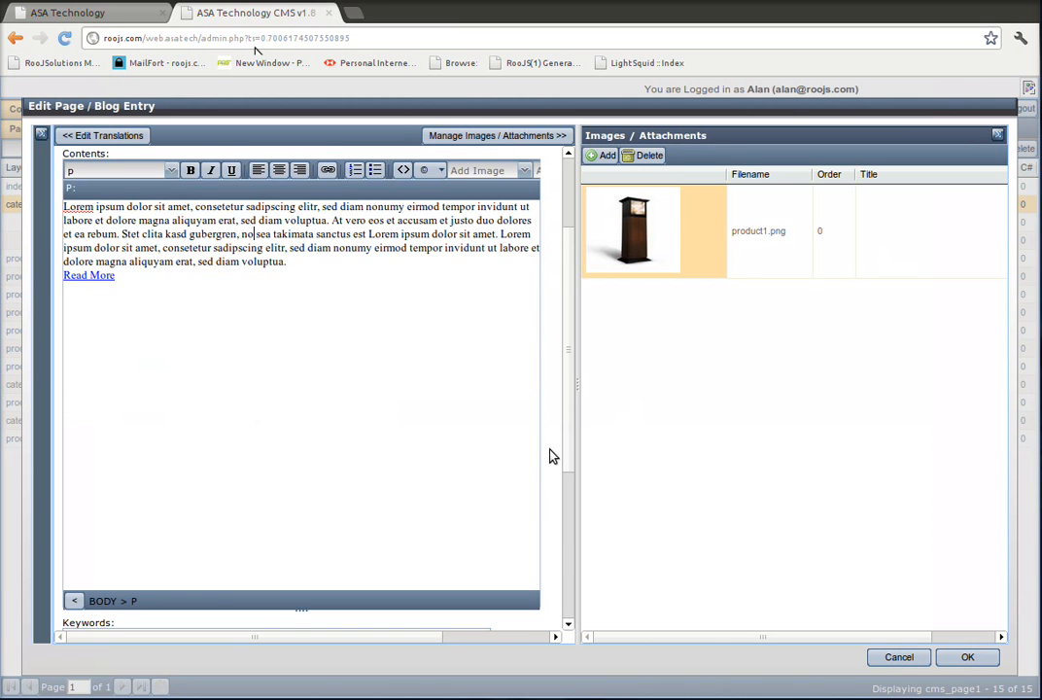
pyautogui.scroll(-3, 549, 533)
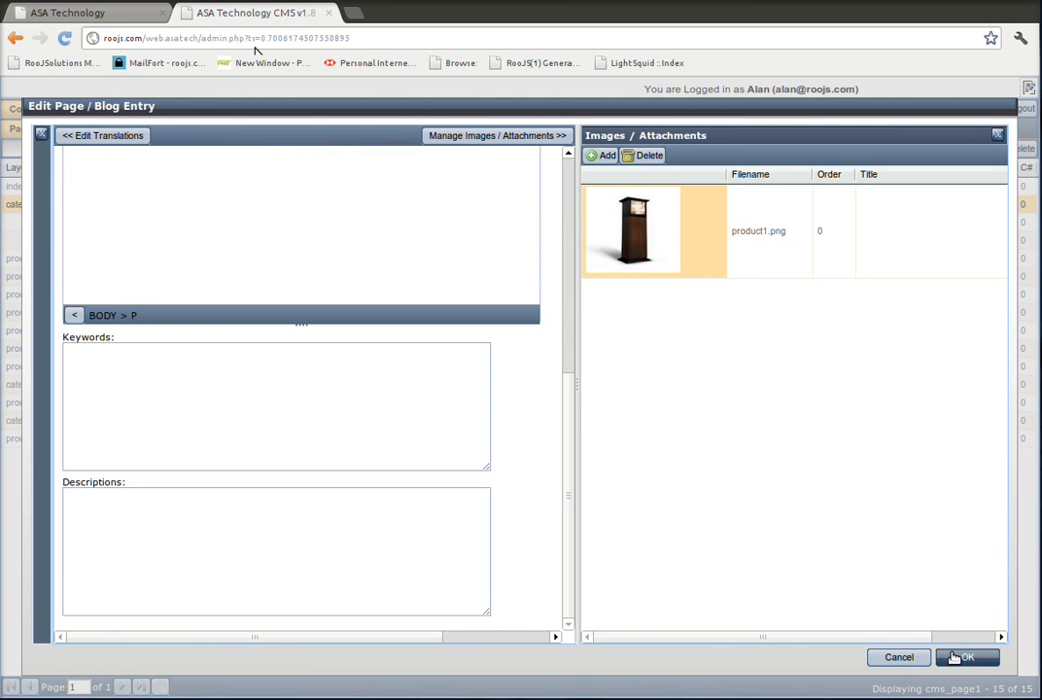
pyautogui.click(898, 658)
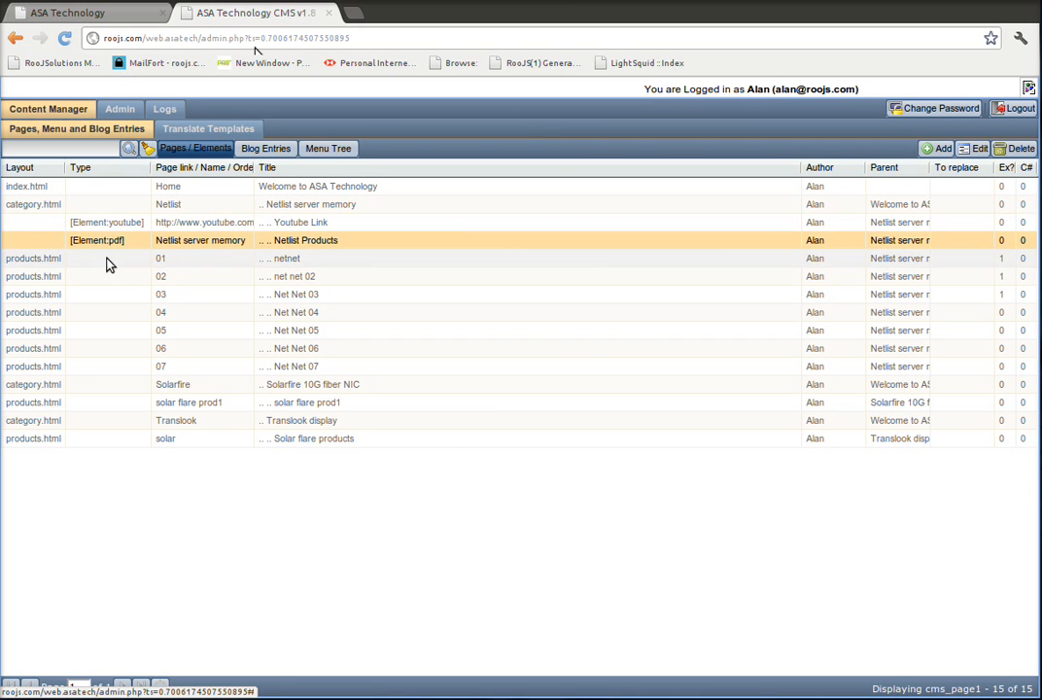
# On the website, open the Netlist server memory page and examine its embedded video and brochure download
pyautogui.click(93, 12)
pyautogui.click(537, 129)
pyautogui.scroll(-2, 682, 493)
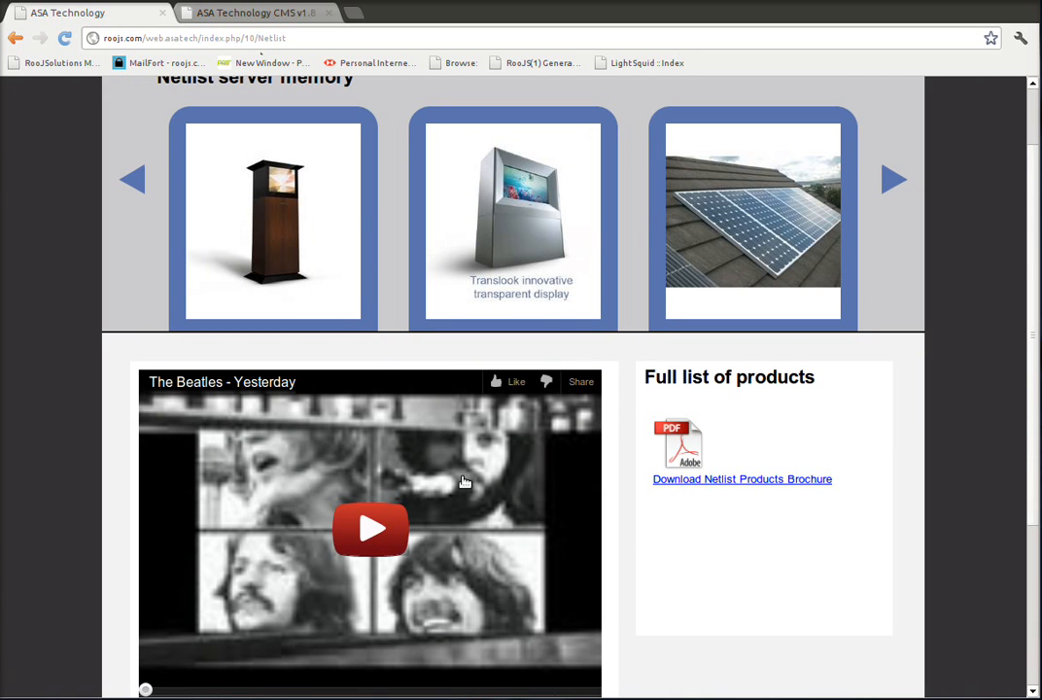
# In the CMS, open the Youtube Link element under Netlist and review its page link, title and Appears in Block fields
pyautogui.click(316, 13)
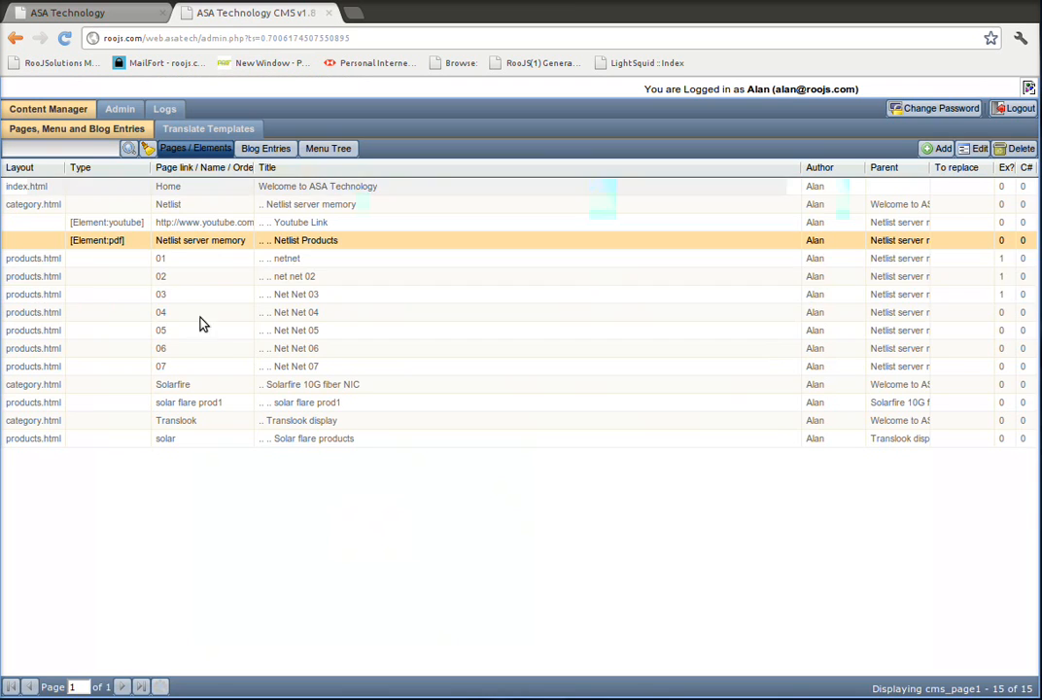
pyautogui.click(144, 223)
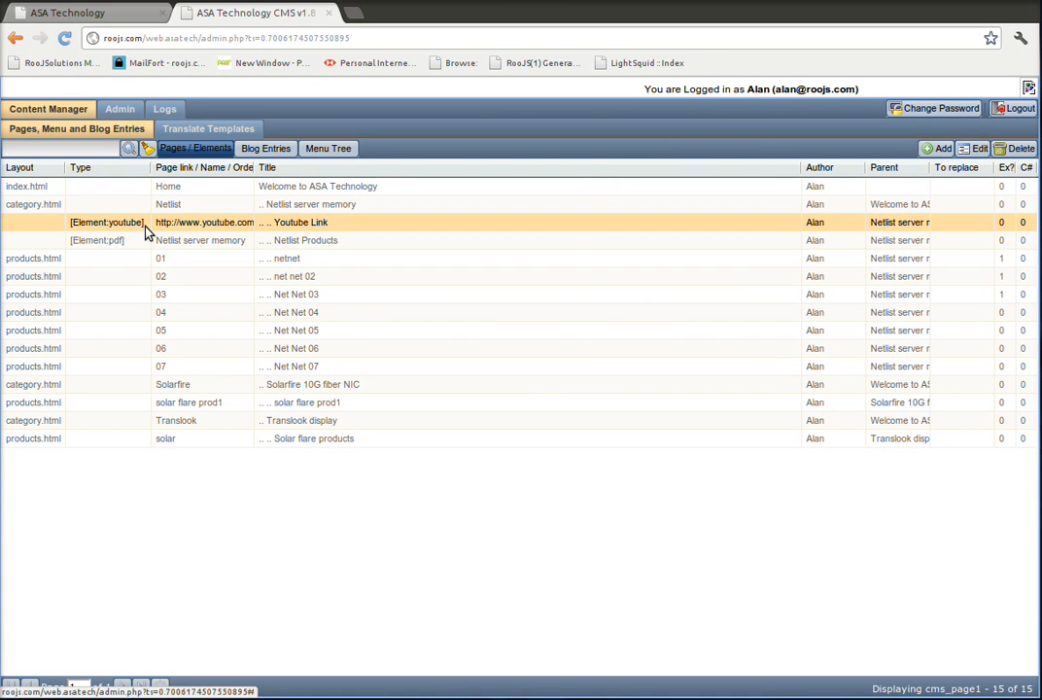
pyautogui.doubleClick(145, 225)
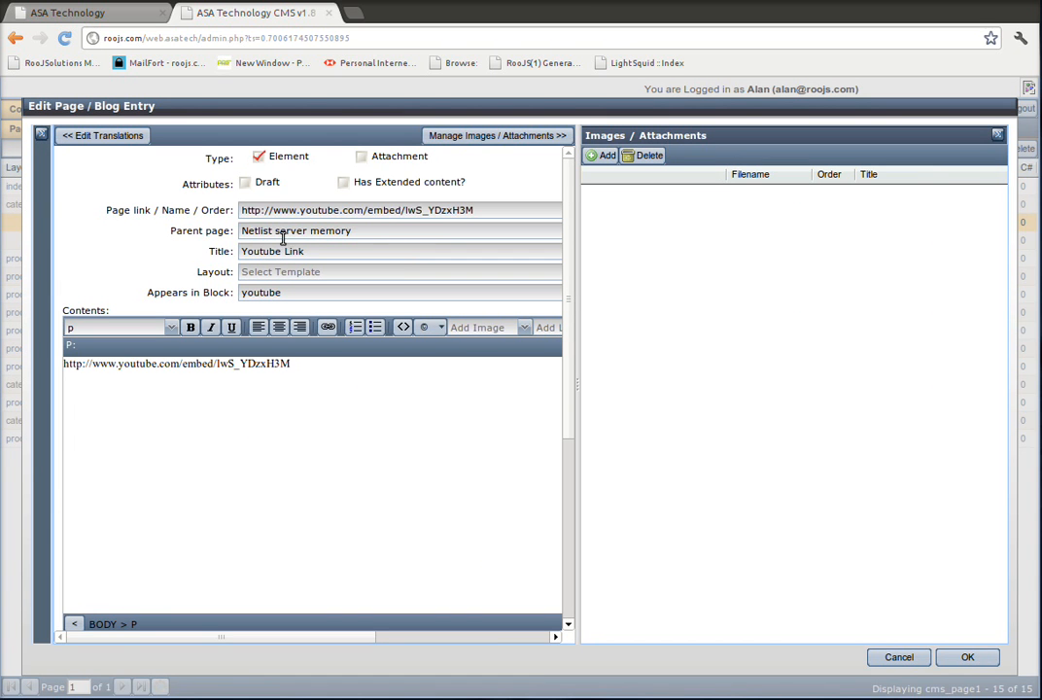
pyautogui.doubleClick(255, 210)
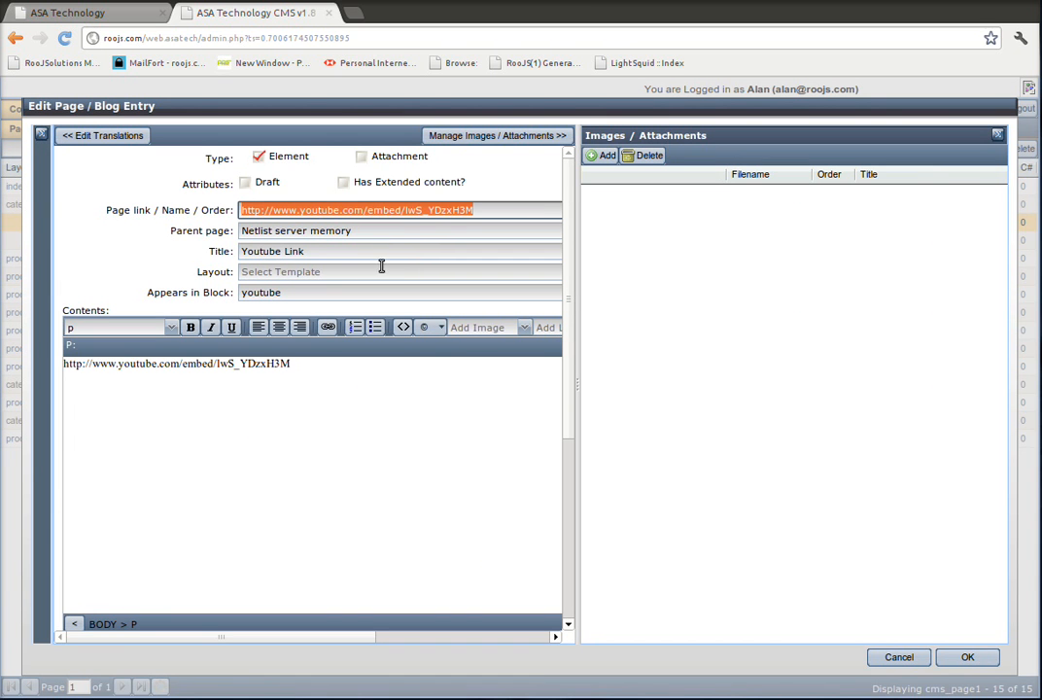
pyautogui.tripleClick(297, 252)
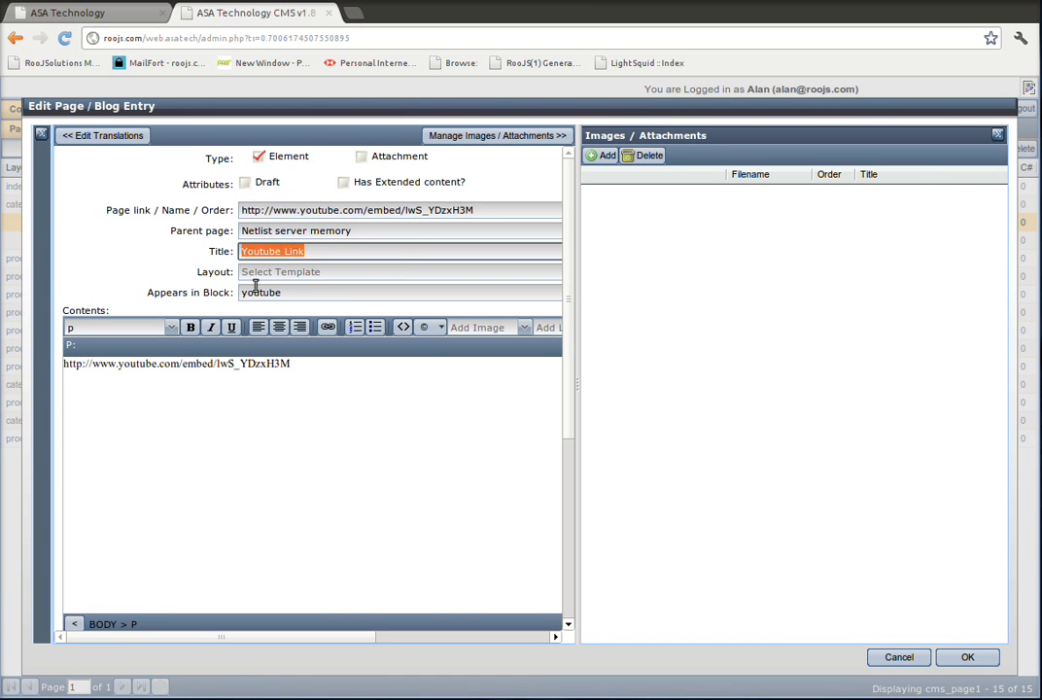
pyautogui.tripleClick(302, 292)
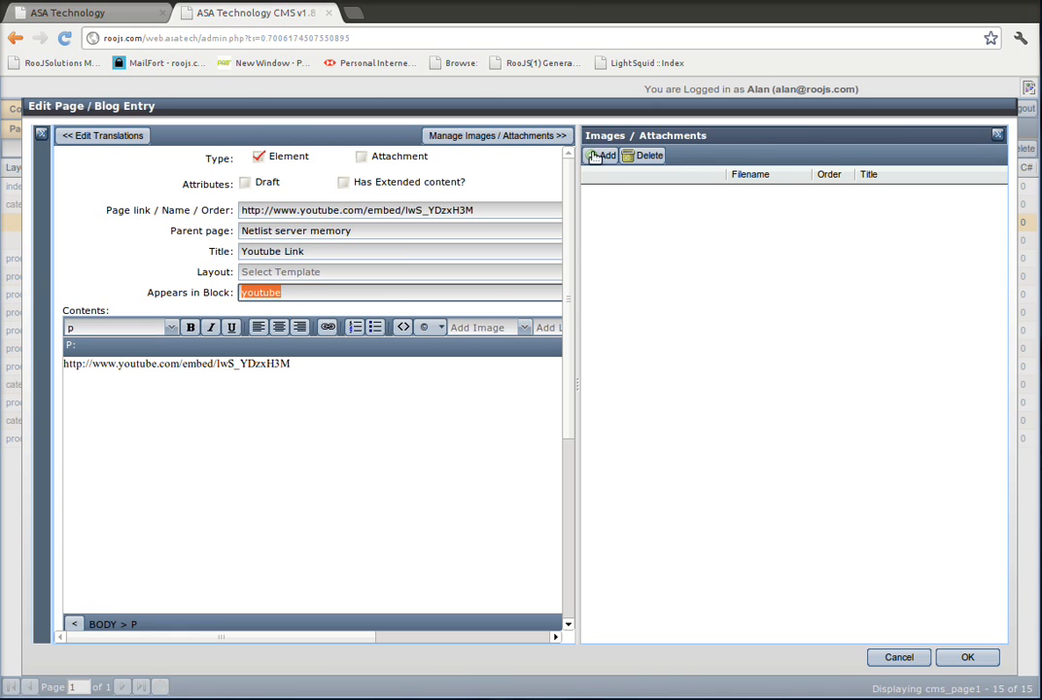
# Hide the images and attachments pane and check the block options available for the Youtube Link element, keeping youtube
pyautogui.click(551, 139)
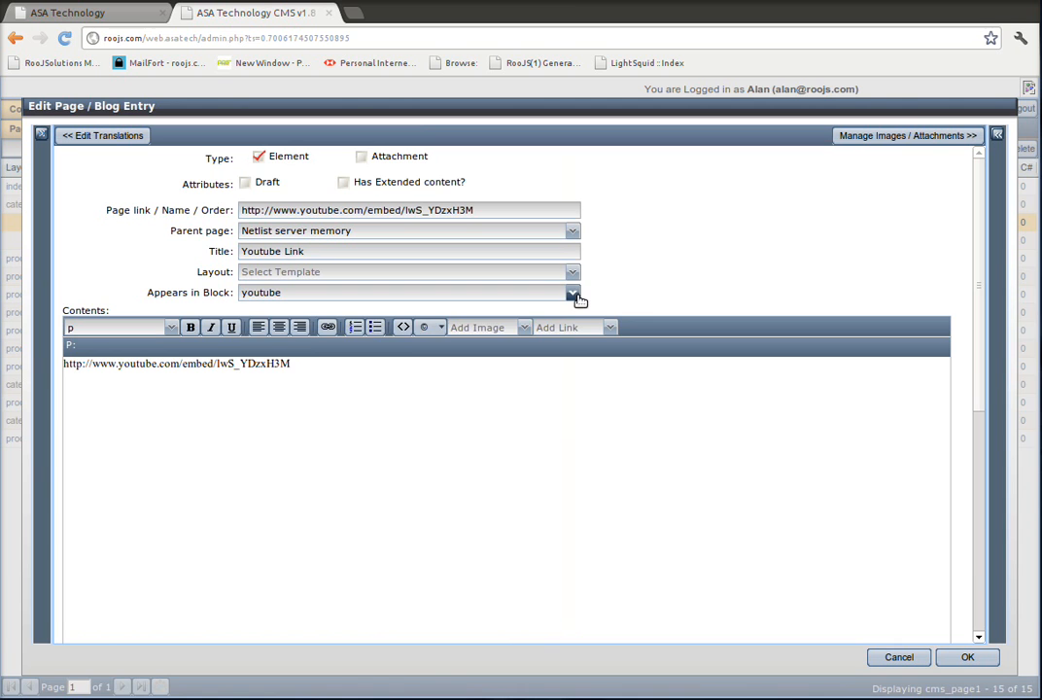
pyautogui.click(574, 294)
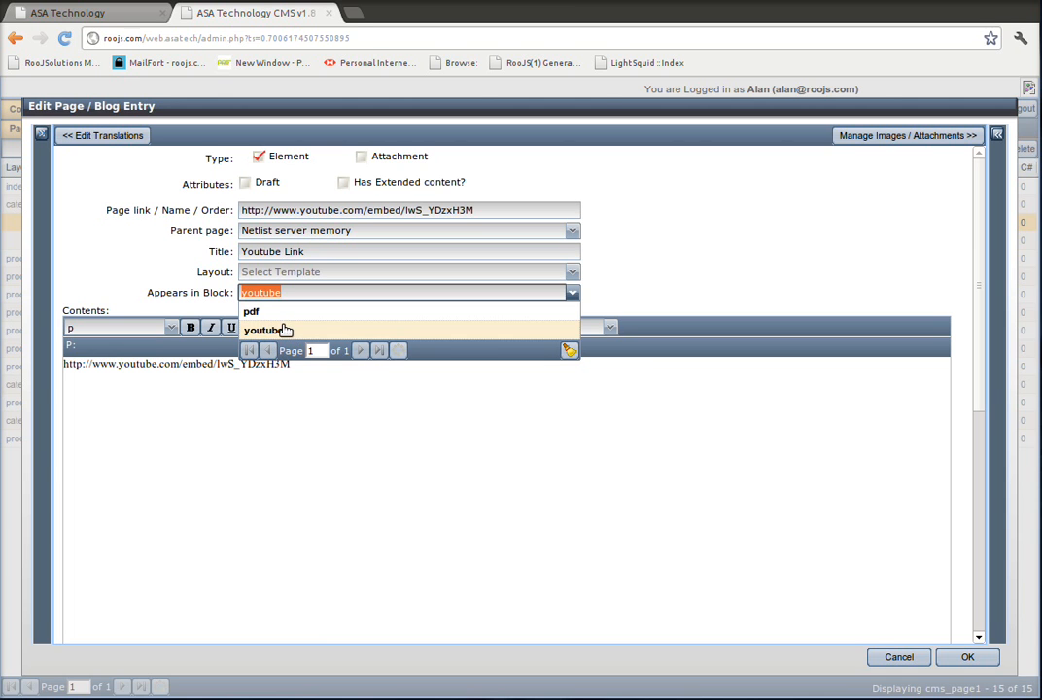
pyautogui.click(359, 354)
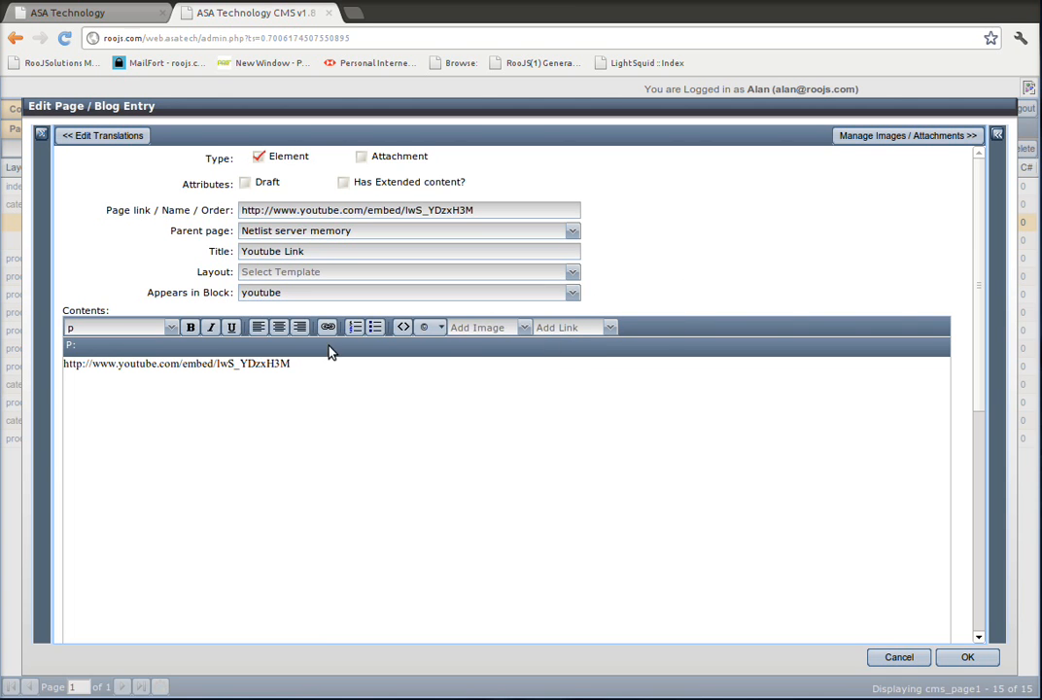
# Delete the YouTube URL from the Youtube Link element's contents and save the entry
pyautogui.tripleClick(291, 363)
pyautogui.press('BackSpace')
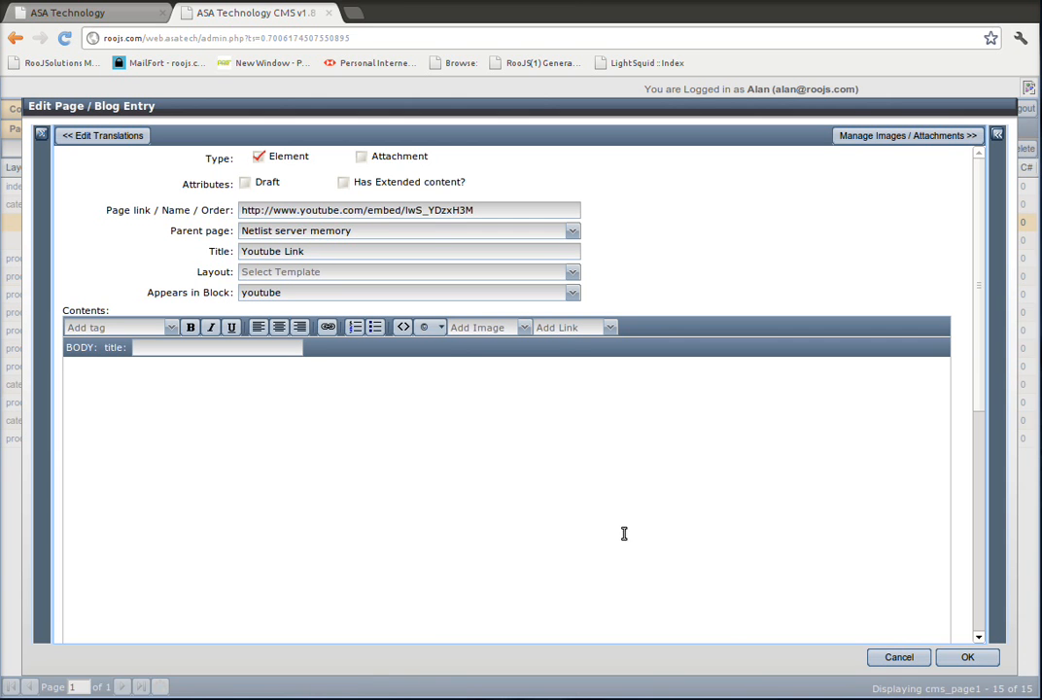
pyautogui.click(952, 657)
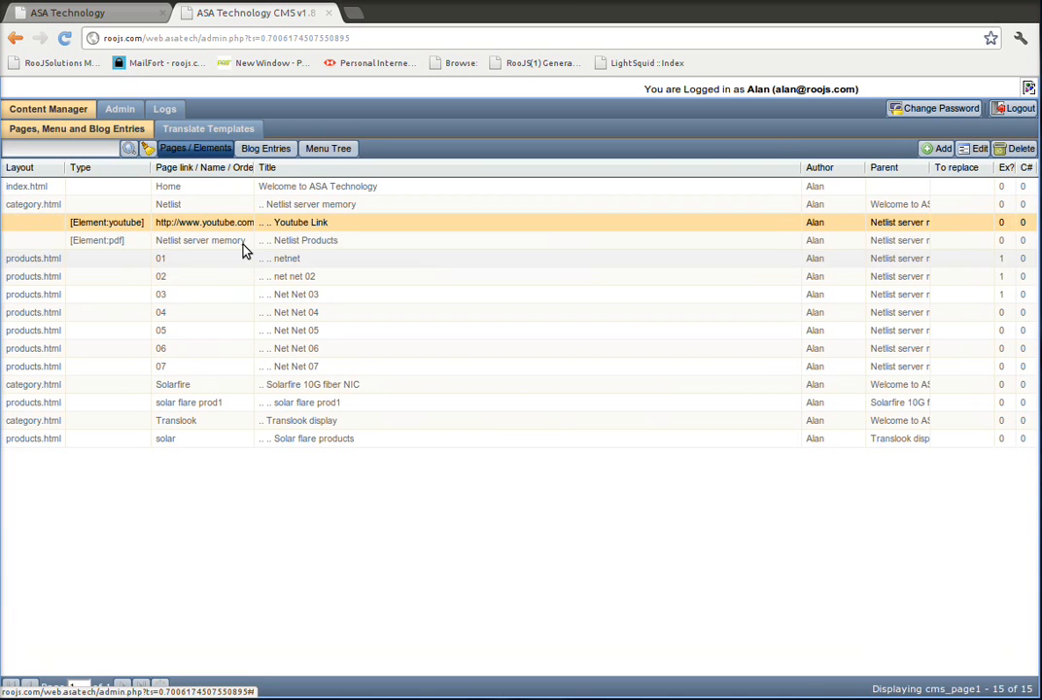
# Open the Netlist Products pdf element, view its attached file, and close the entry with OK
pyautogui.doubleClick(241, 243)
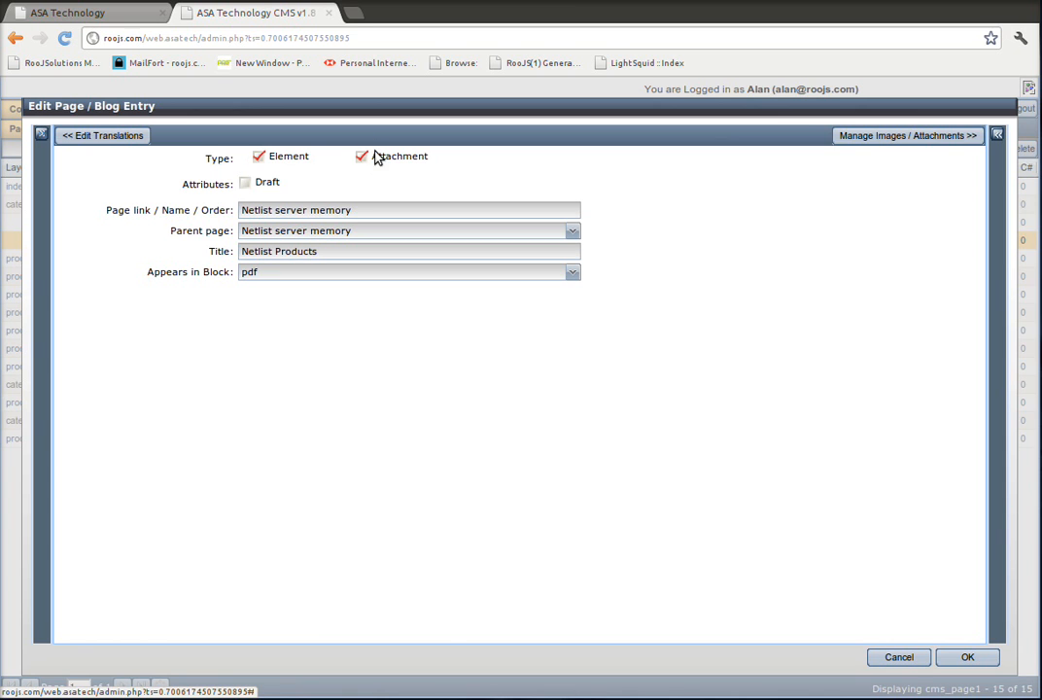
pyautogui.click(843, 134)
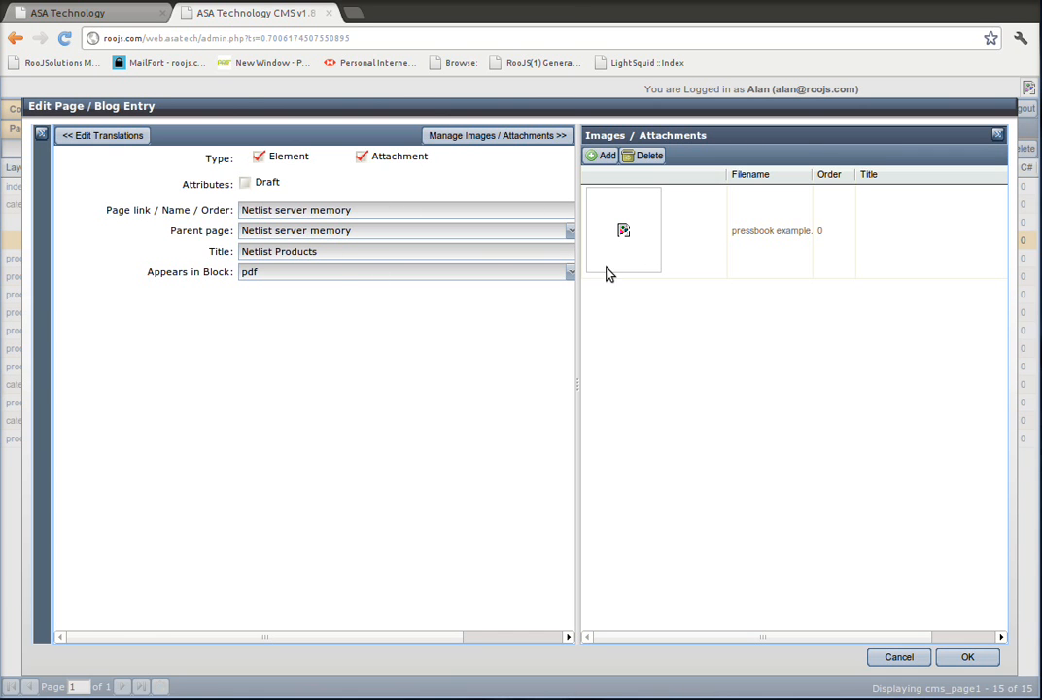
pyautogui.click(951, 664)
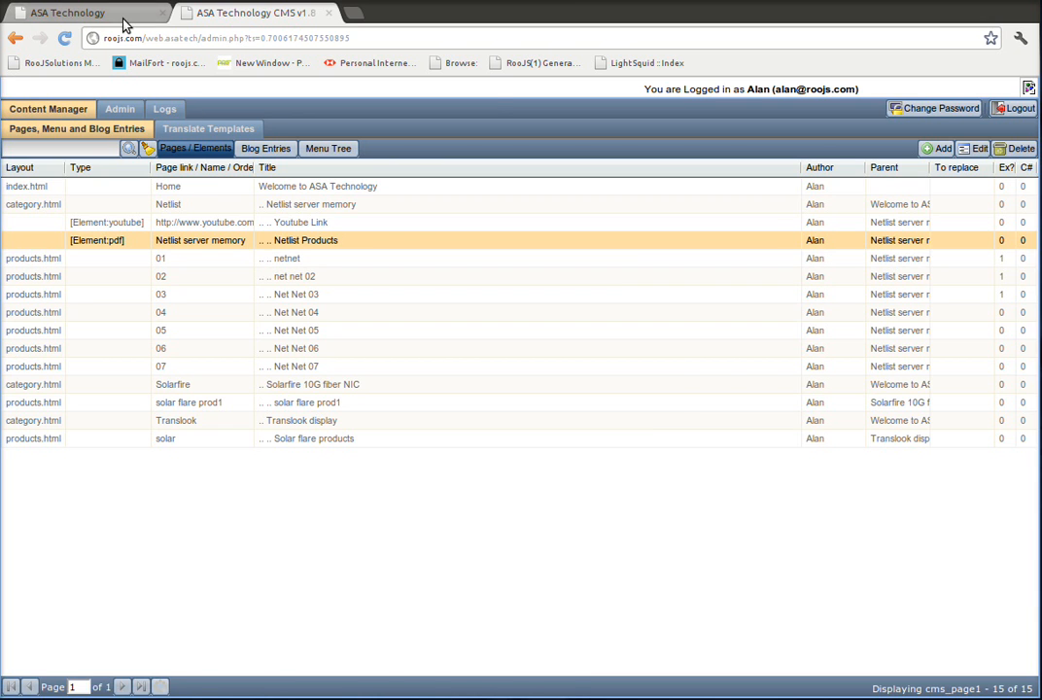
# On the website, open the first Netlist product's page, netnet, and open its matching 01 entry in the CMS
pyautogui.click(106, 19)
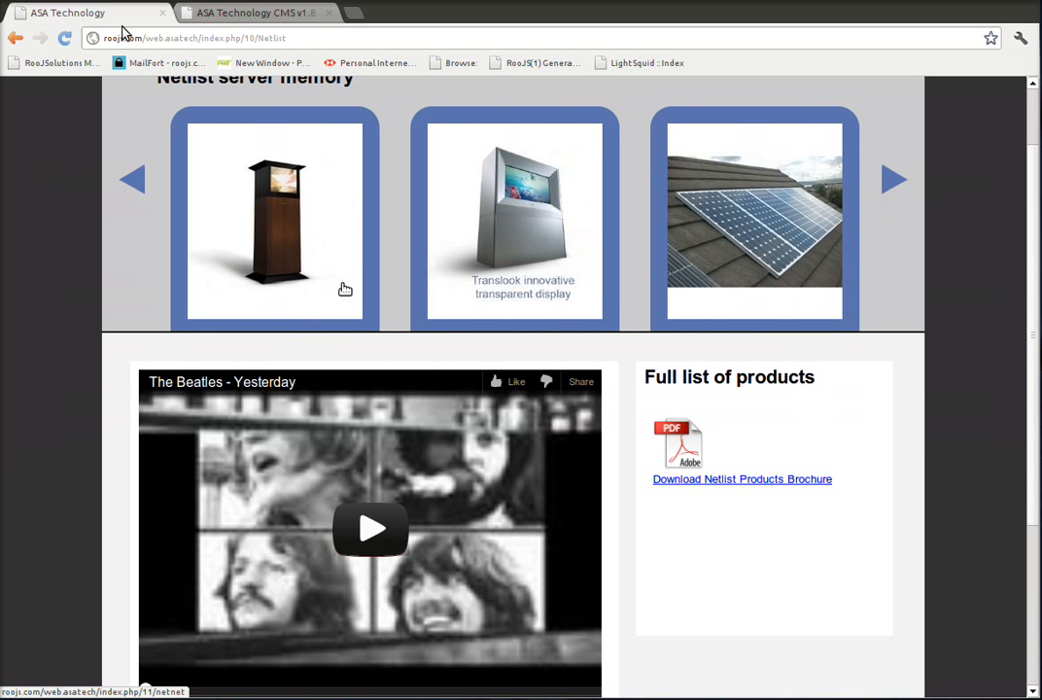
pyautogui.click(295, 254)
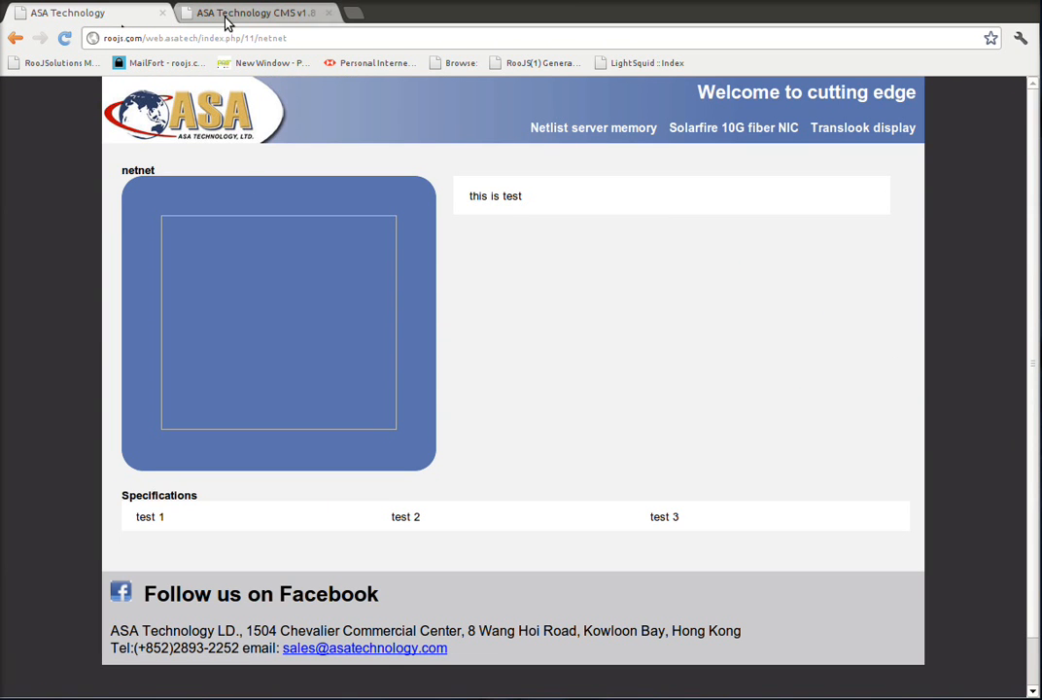
pyautogui.click(226, 15)
pyautogui.click(229, 259)
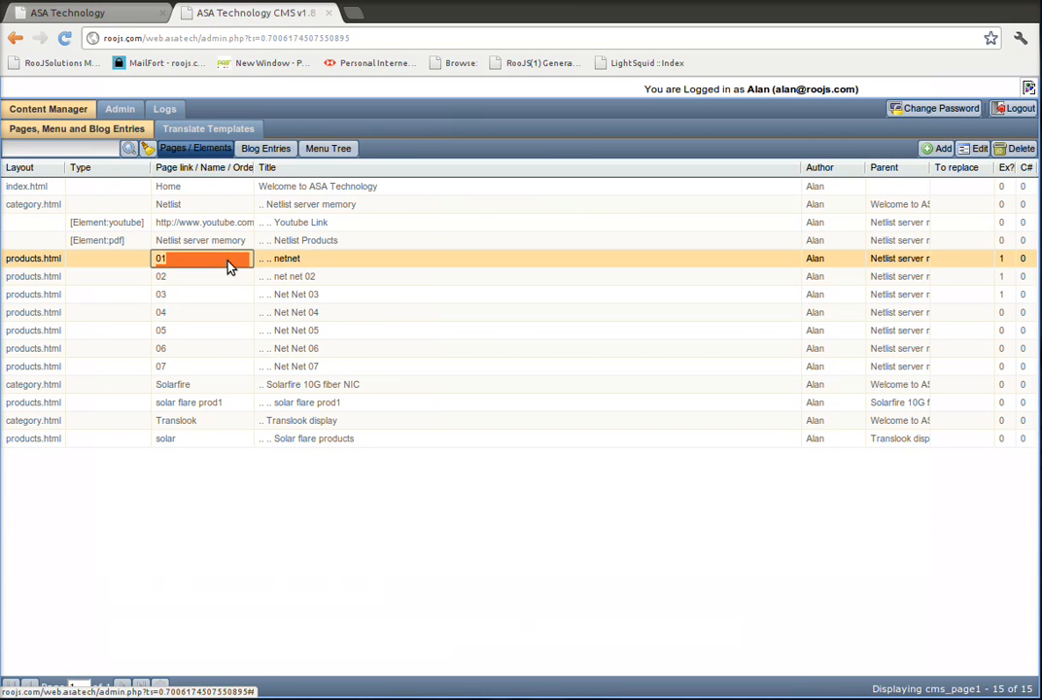
pyautogui.doubleClick(229, 260)
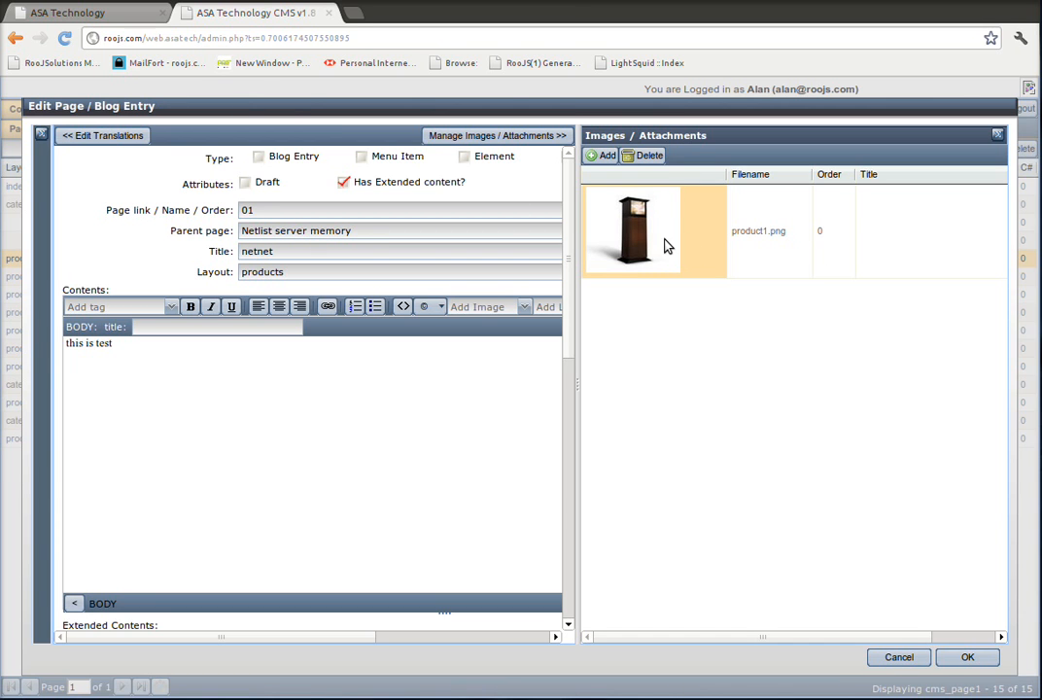
# Compare the website's netnet page and Netlist server memory carousel with the 01 entry, and open the Net Net 04 product page
pyautogui.click(49, 8)
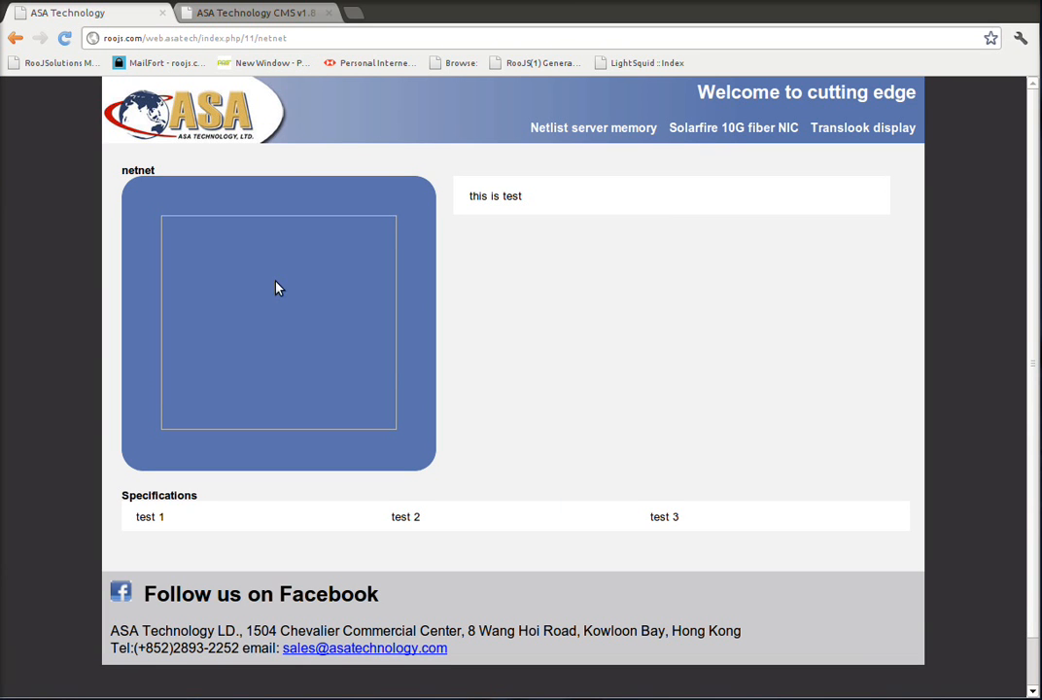
pyautogui.click(637, 128)
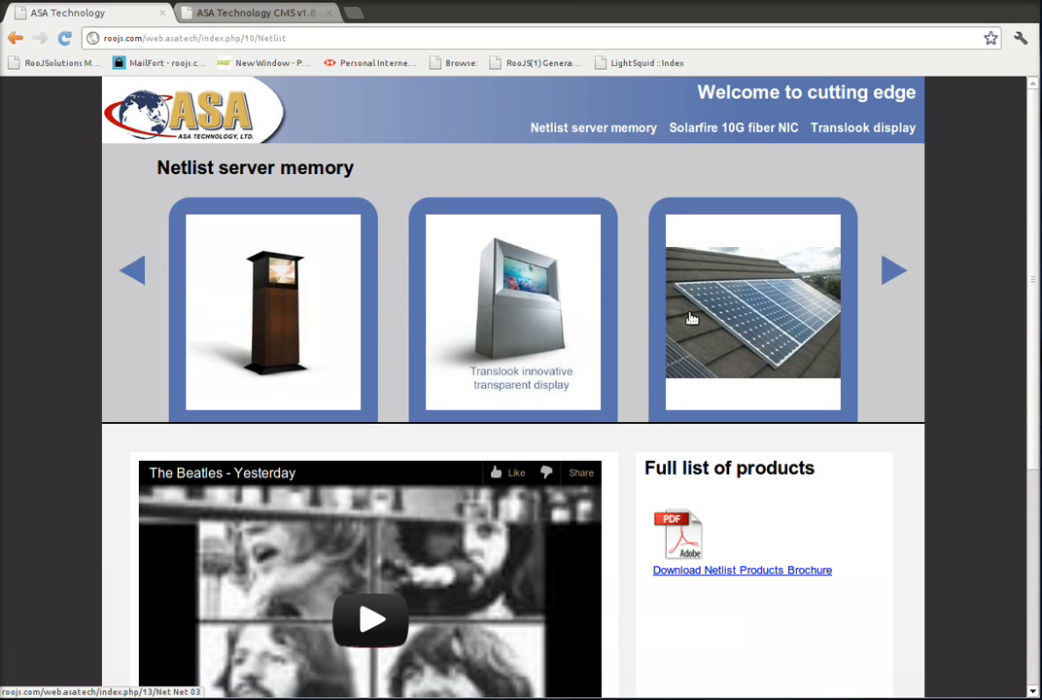
pyautogui.click(224, 16)
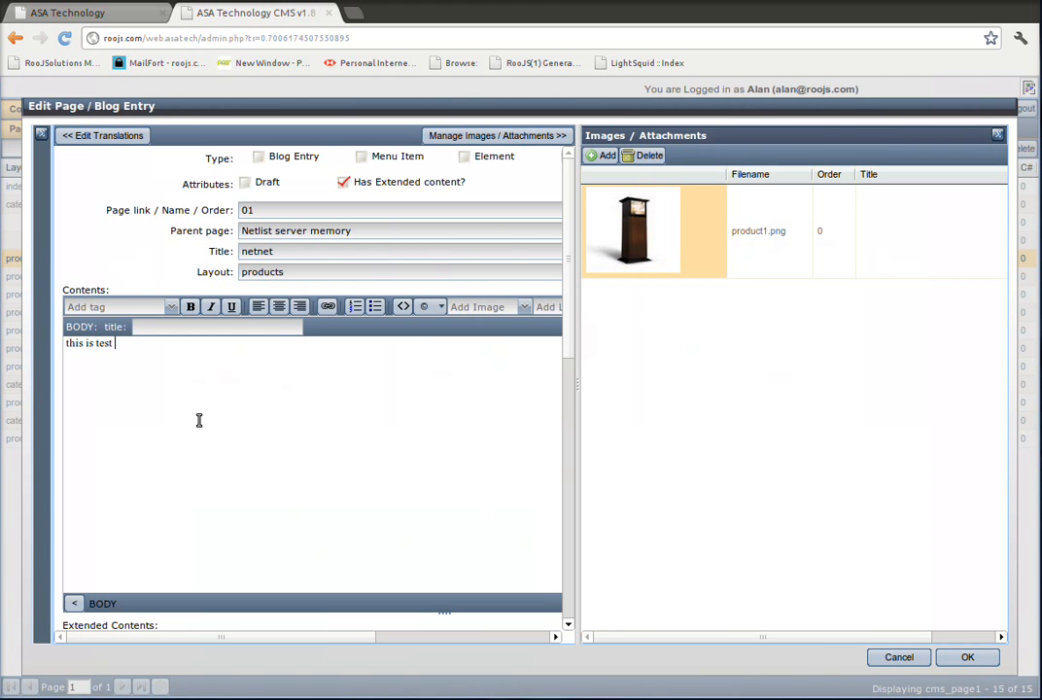
pyautogui.click(84, 18)
pyautogui.click(221, 379)
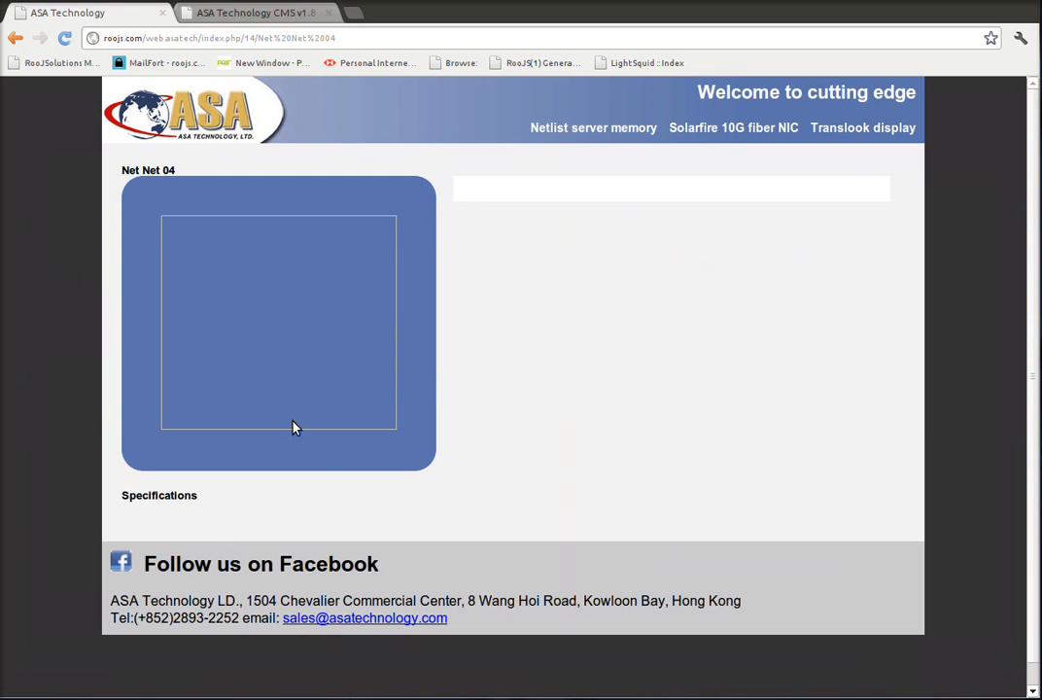
# Return to the netnet entry in the CMS and examine its contents and extended contents fields
pyautogui.click(229, 17)
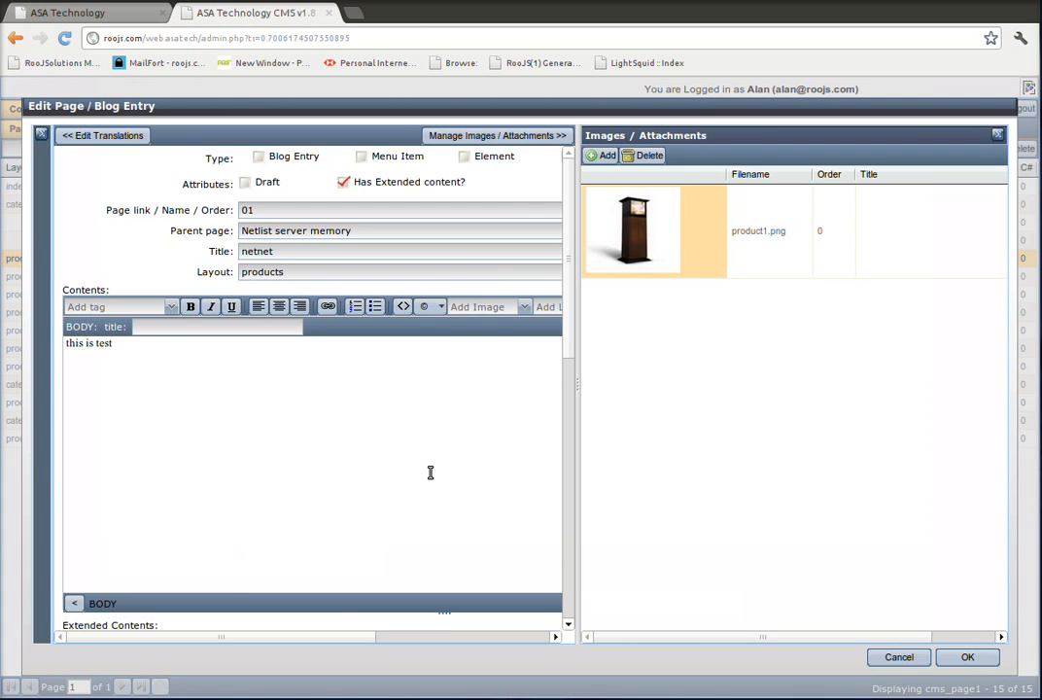
pyautogui.scroll(-2, 431, 472)
pyautogui.scroll(-2, 433, 471)
pyautogui.scroll(1, 214, 495)
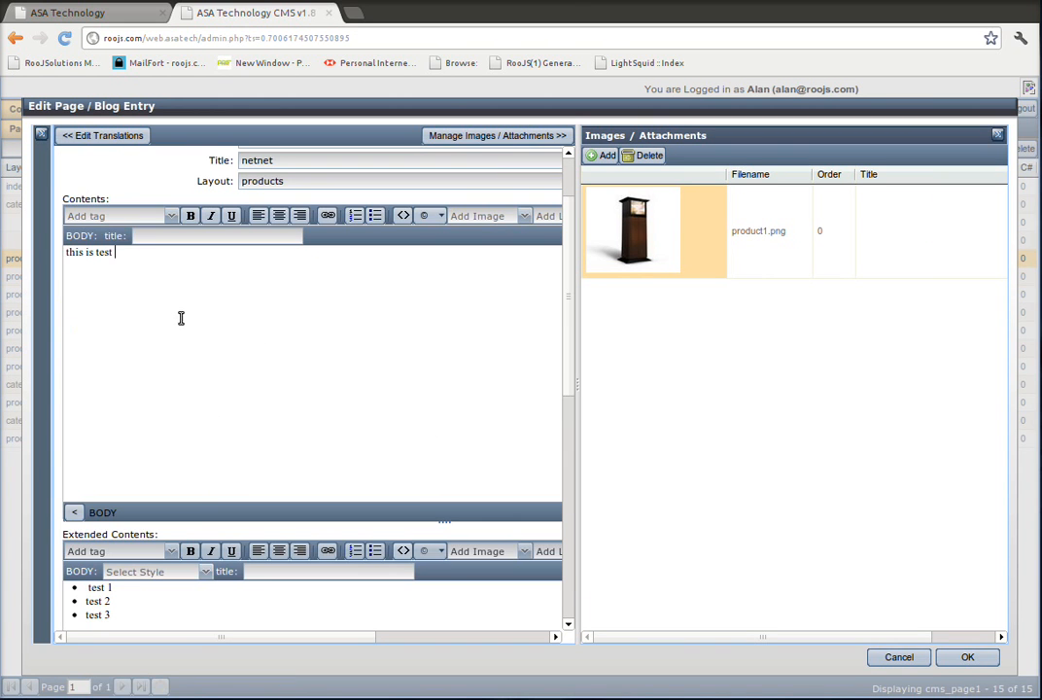
pyautogui.click(142, 290)
# Compare the website product page's description and specifications areas with the netnet entry's content fields, and close the entry without saving
pyautogui.click(136, 14)
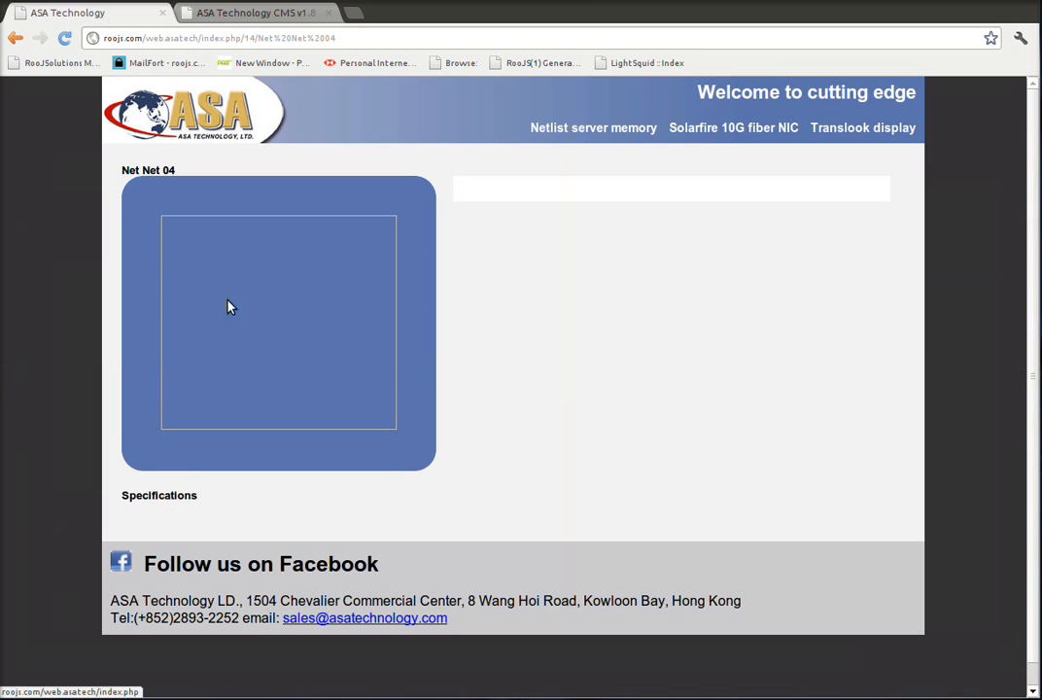
pyautogui.click(268, 19)
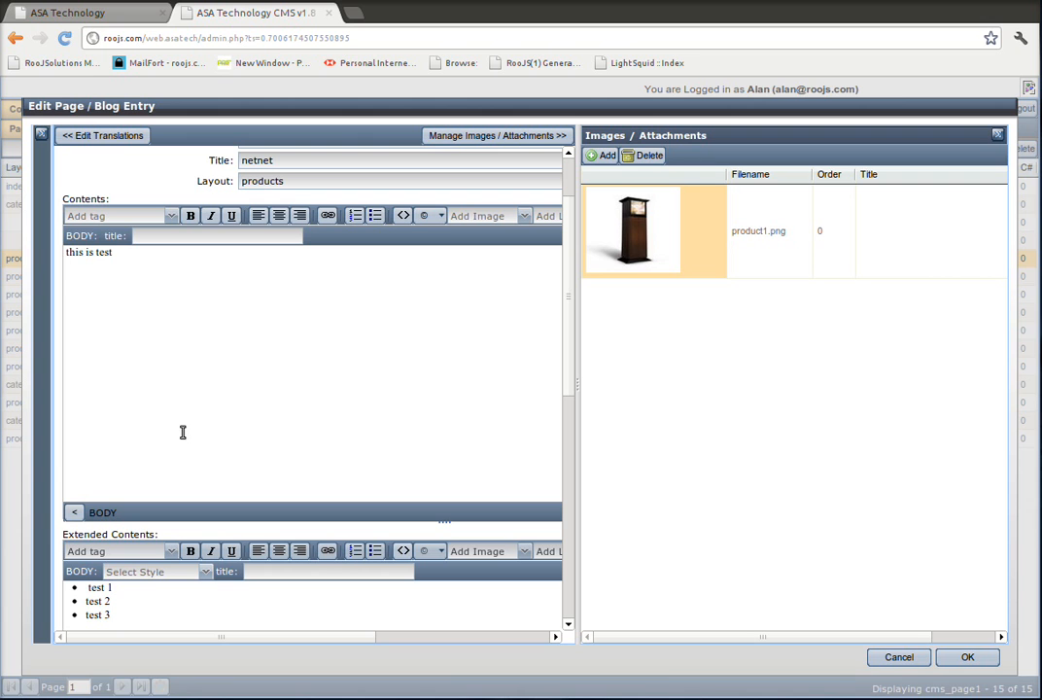
pyautogui.click(66, 14)
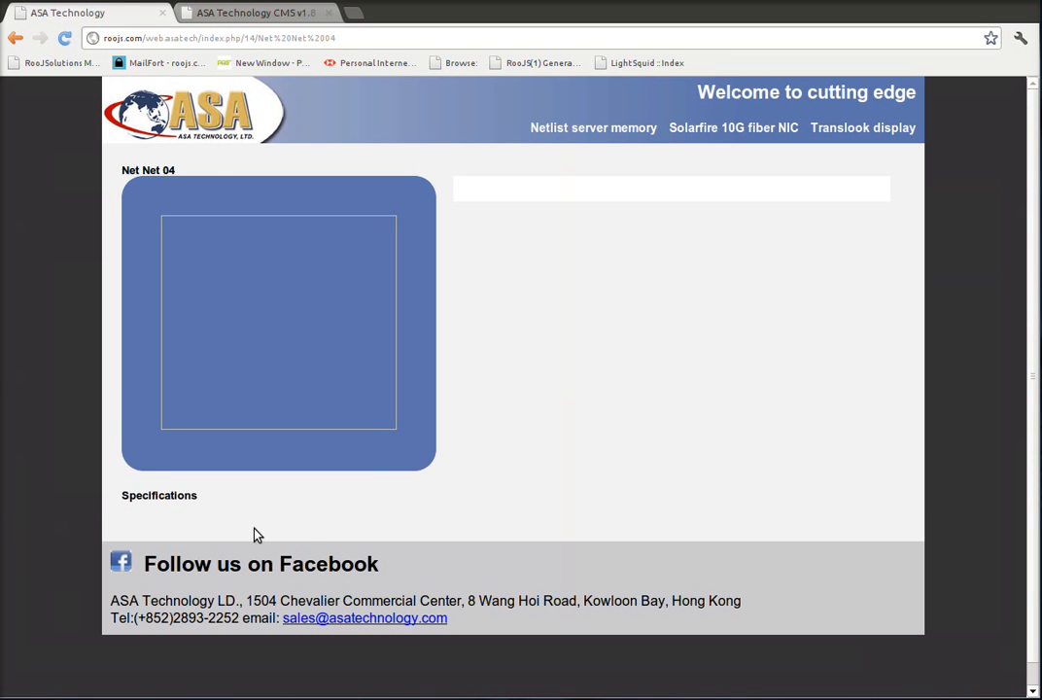
pyautogui.click(190, 16)
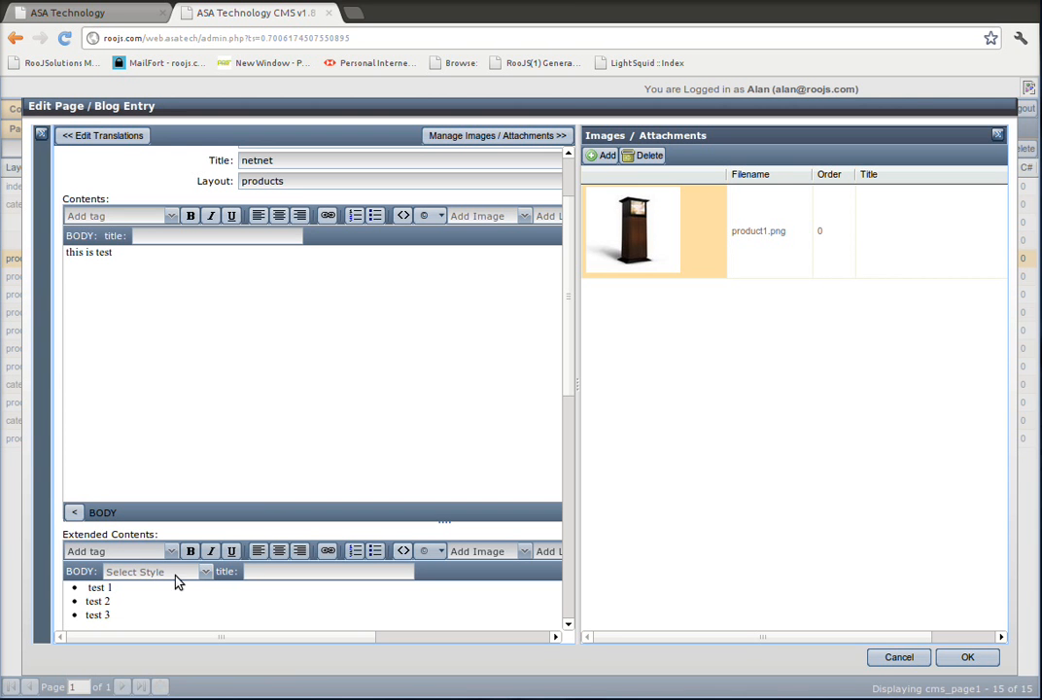
pyautogui.scroll(2, 443, 277)
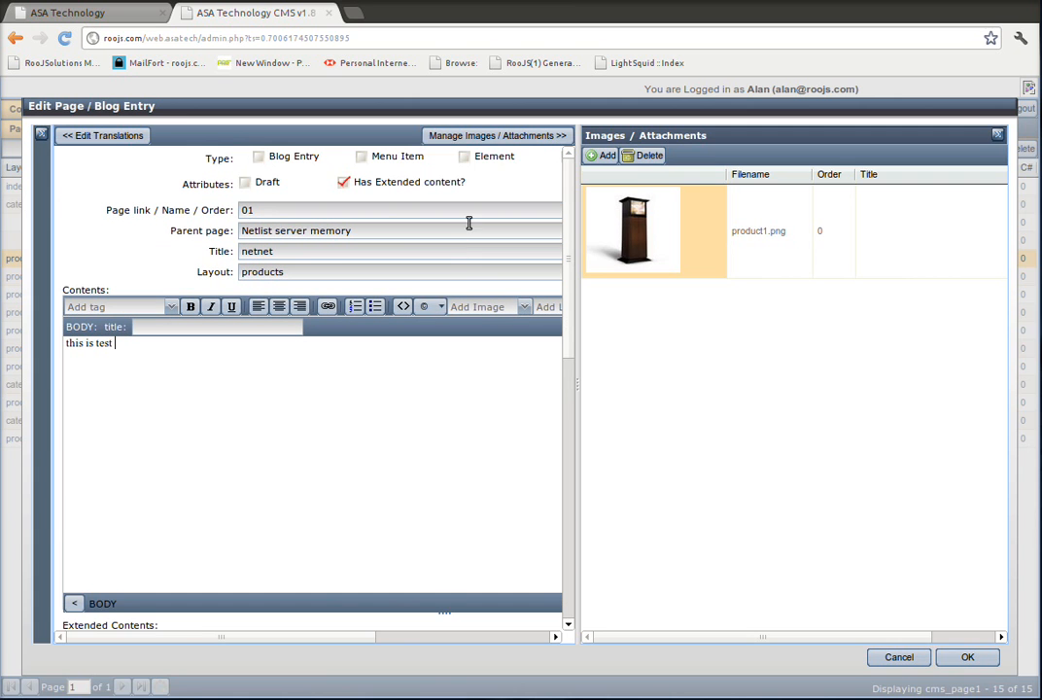
pyautogui.click(535, 141)
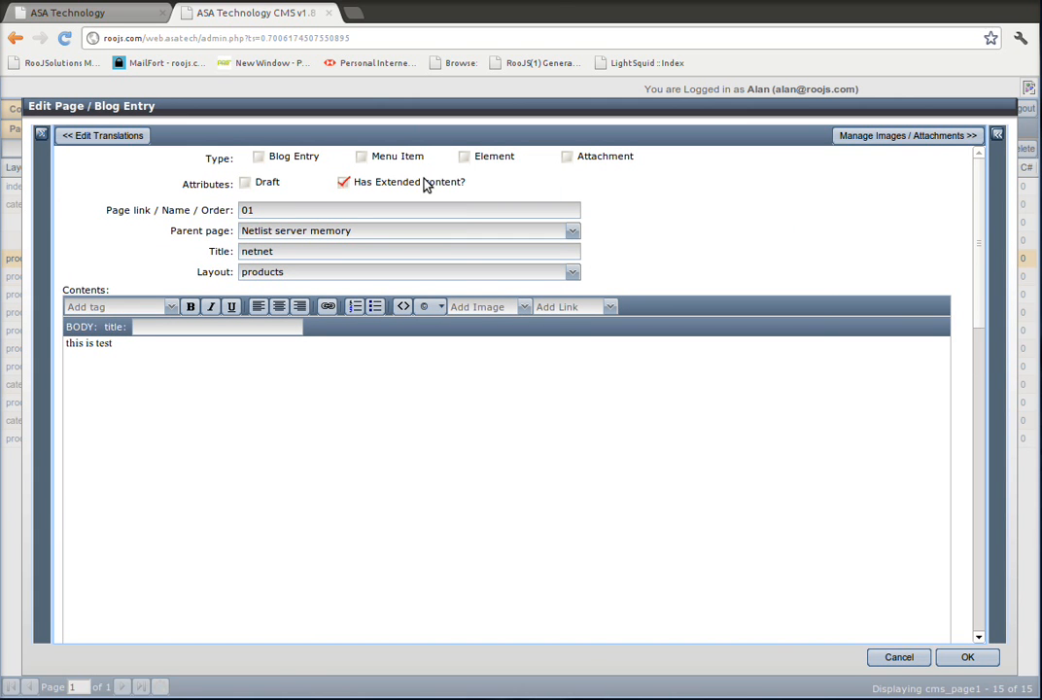
pyautogui.click(903, 661)
# Reopen the Youtube Link element, switch its Element type off and back on, and close it without saving
pyautogui.click(231, 228)
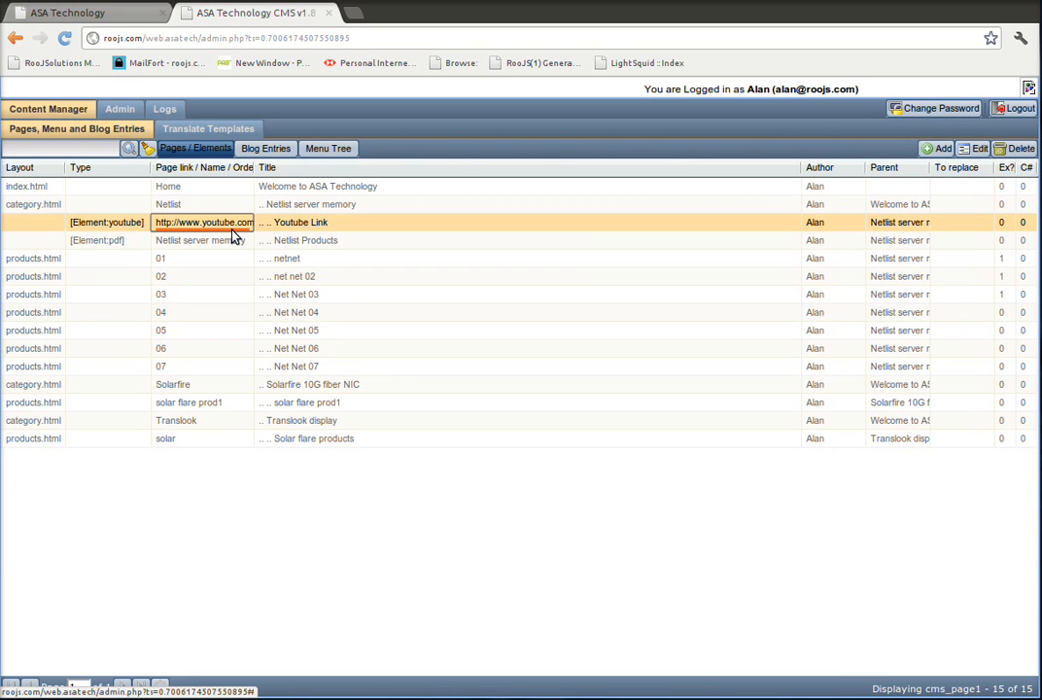
pyautogui.doubleClick(232, 236)
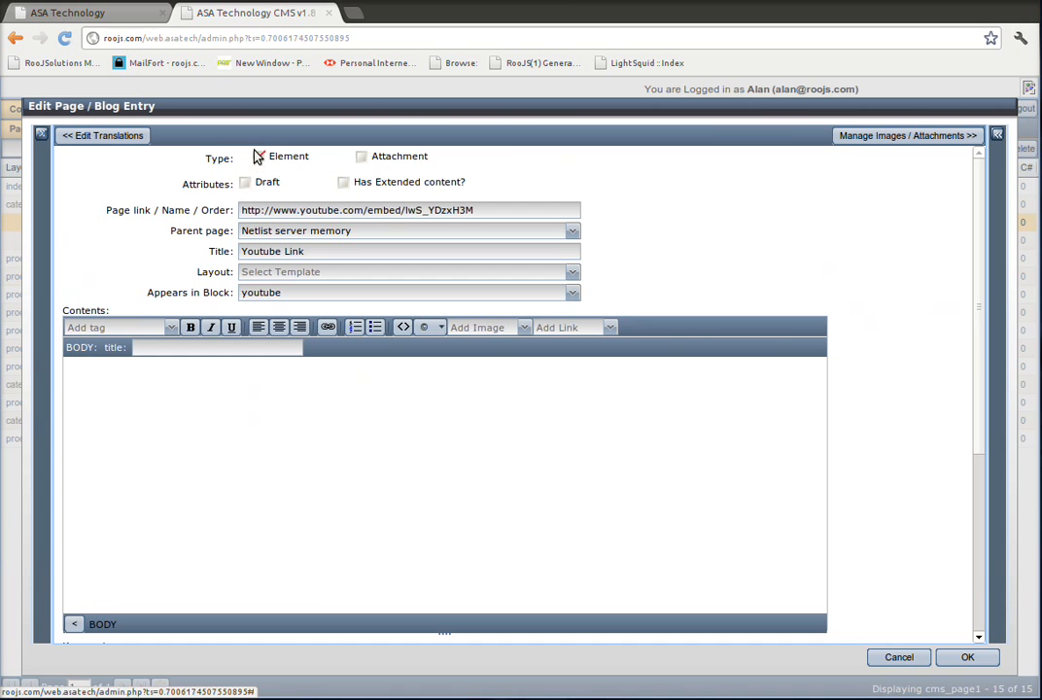
pyautogui.click(259, 160)
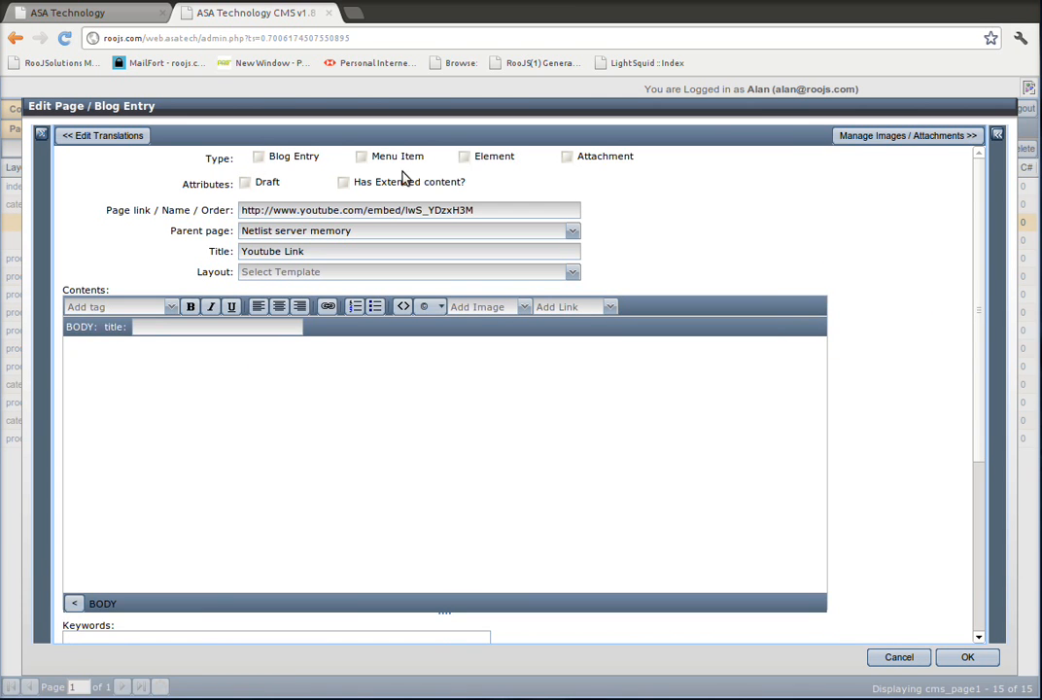
pyautogui.click(463, 159)
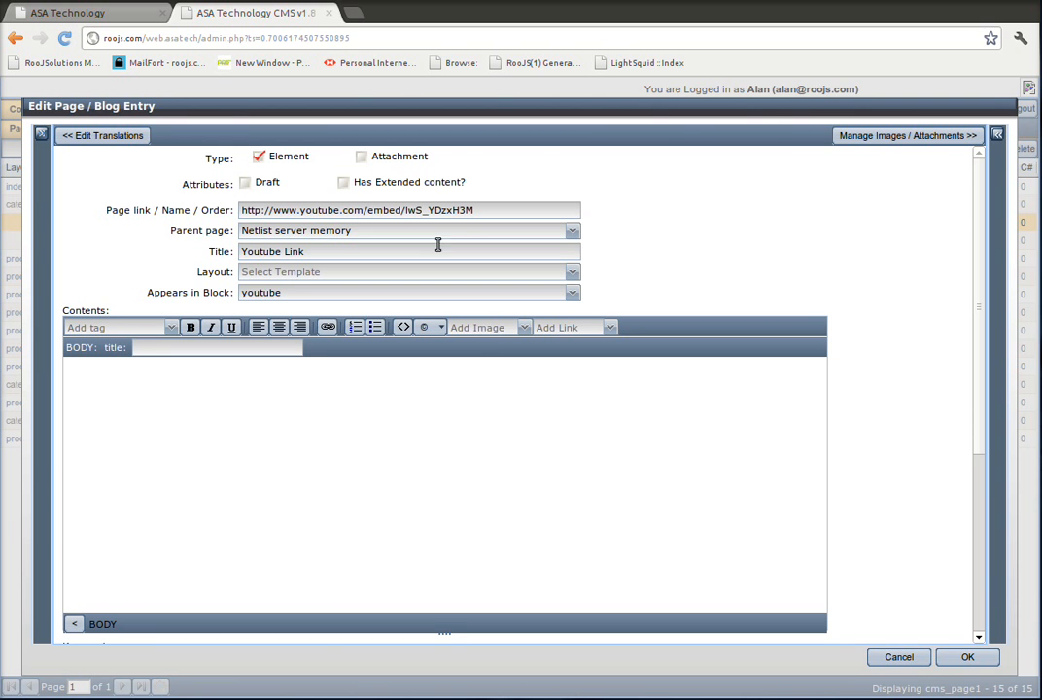
pyautogui.click(900, 658)
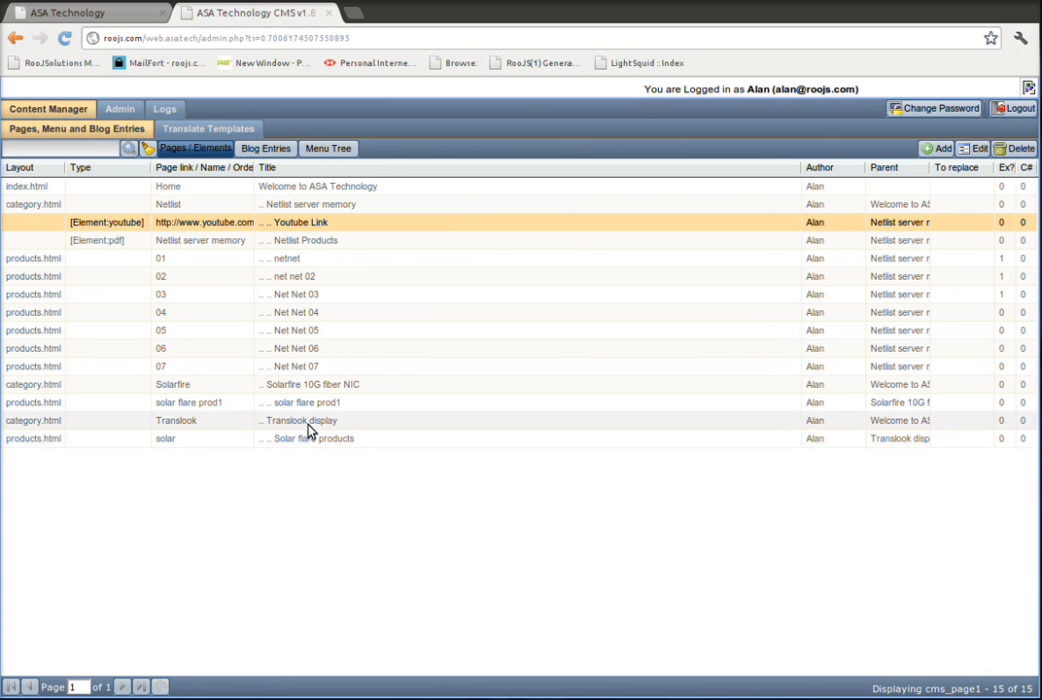
# Add a new entry under solar flare prod1, make it an Element and have it appear in the youtube block
pyautogui.click(277, 404)
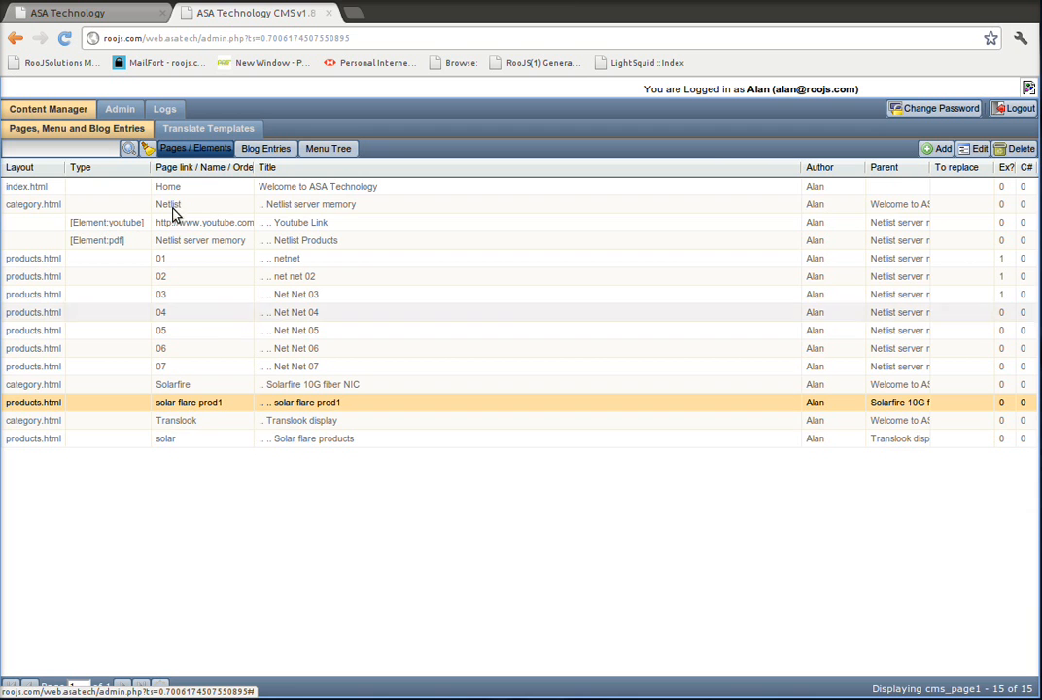
pyautogui.click(938, 148)
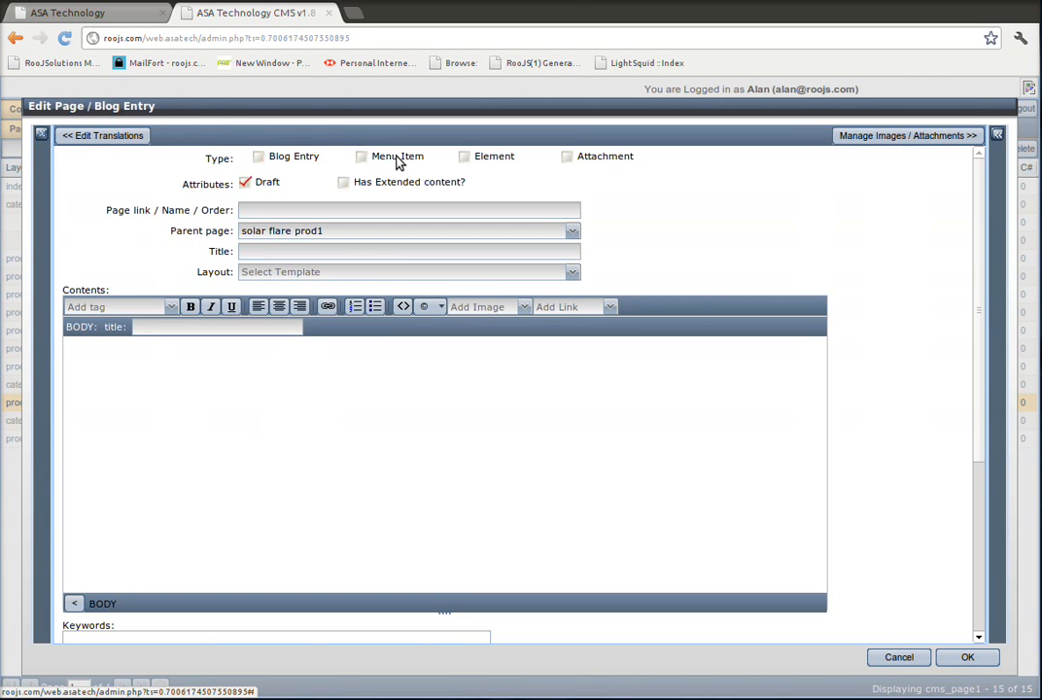
pyautogui.click(464, 158)
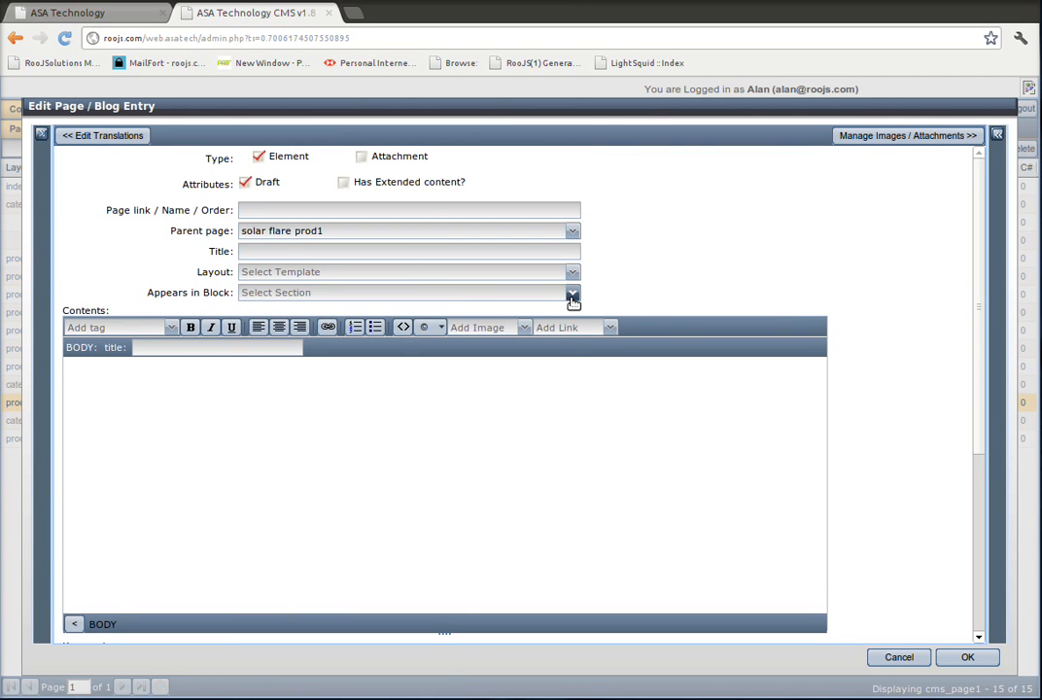
pyautogui.click(572, 295)
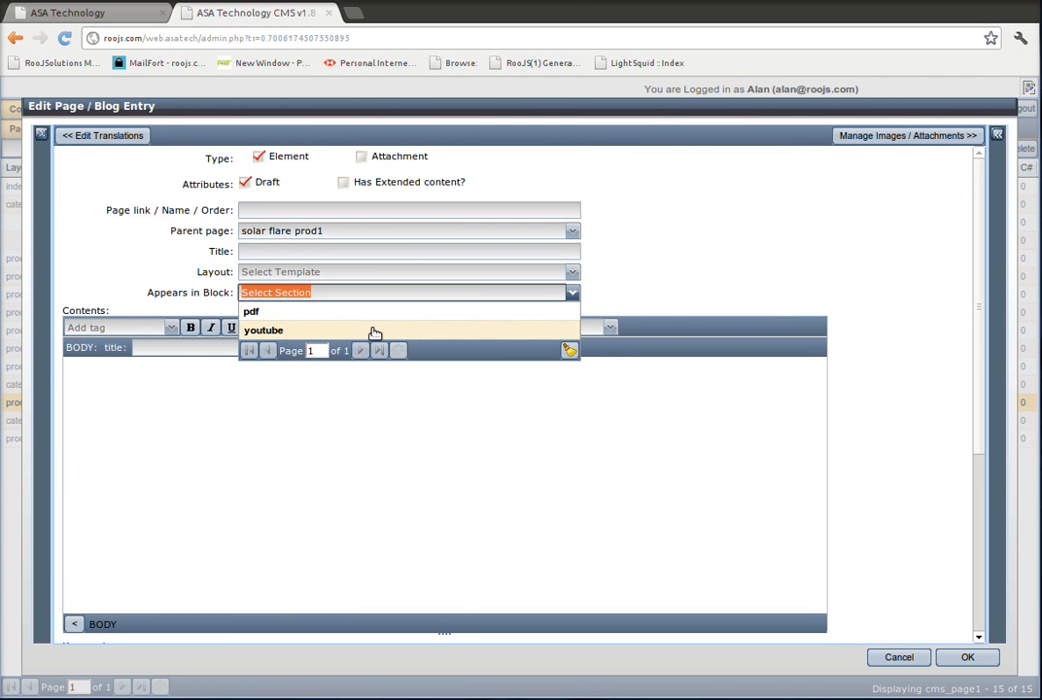
pyautogui.click(374, 331)
pyautogui.click(268, 212)
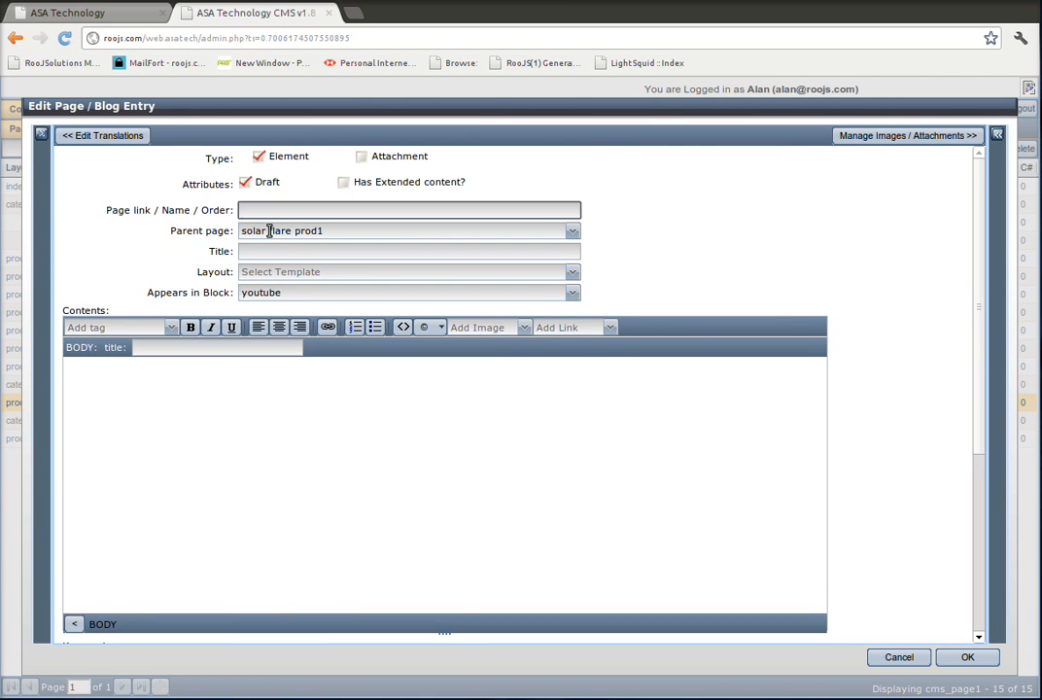
pyautogui.write('http://www.youtube.com/......')
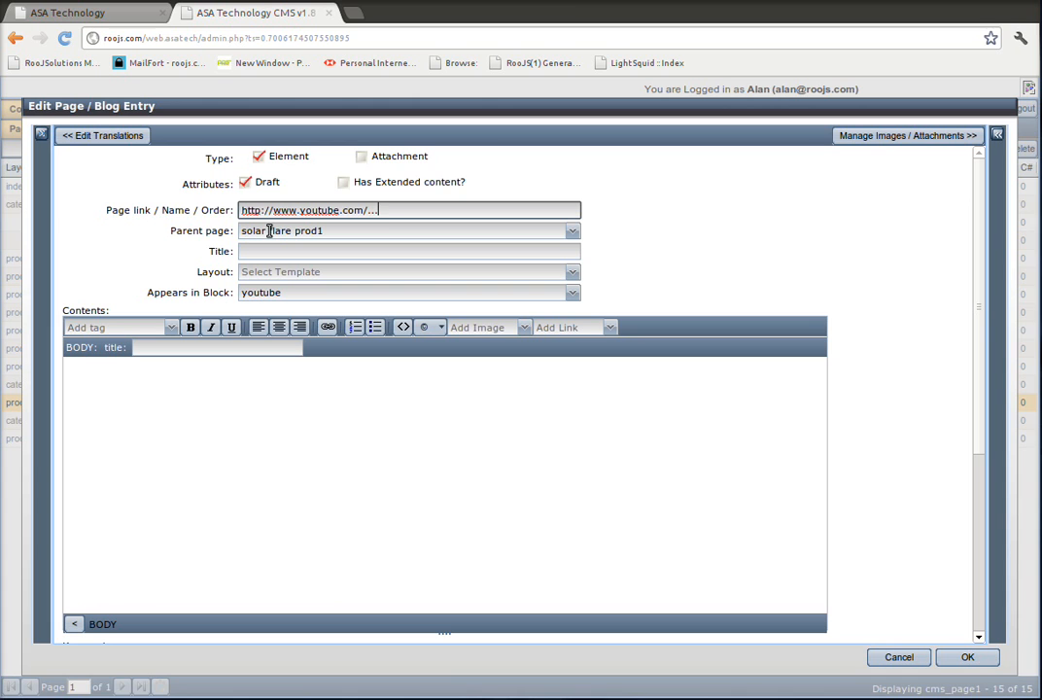
pyautogui.click(364, 253)
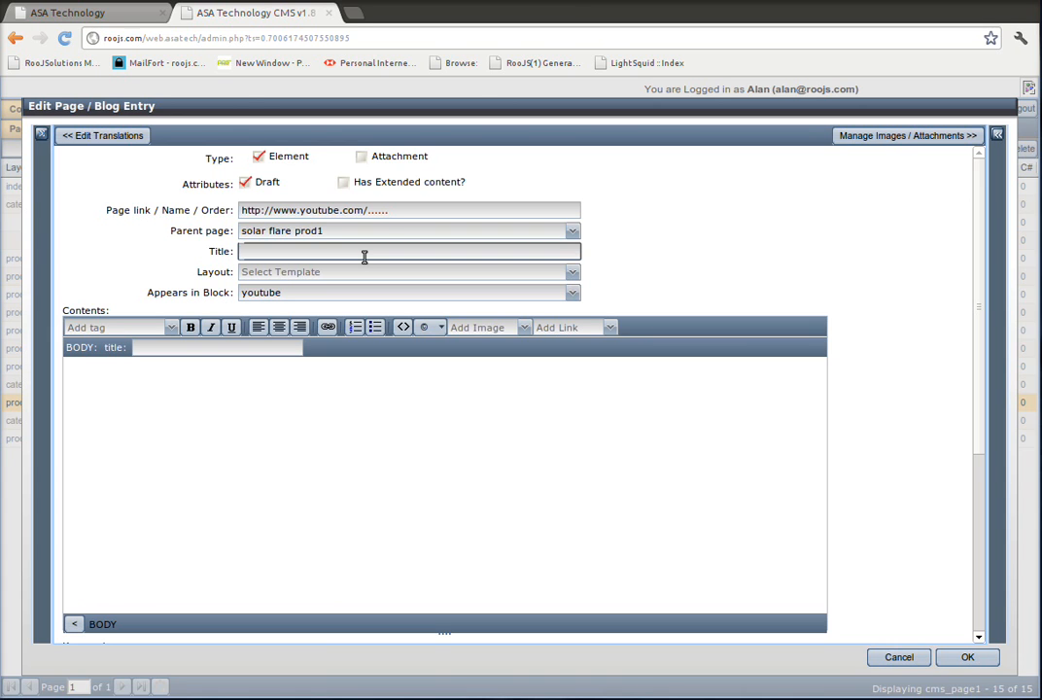
pyautogui.hotkey('shift', 'Tab')
pyautogui.press('Tab')
pyautogui.write('be v')
pyautogui.click(971, 657)
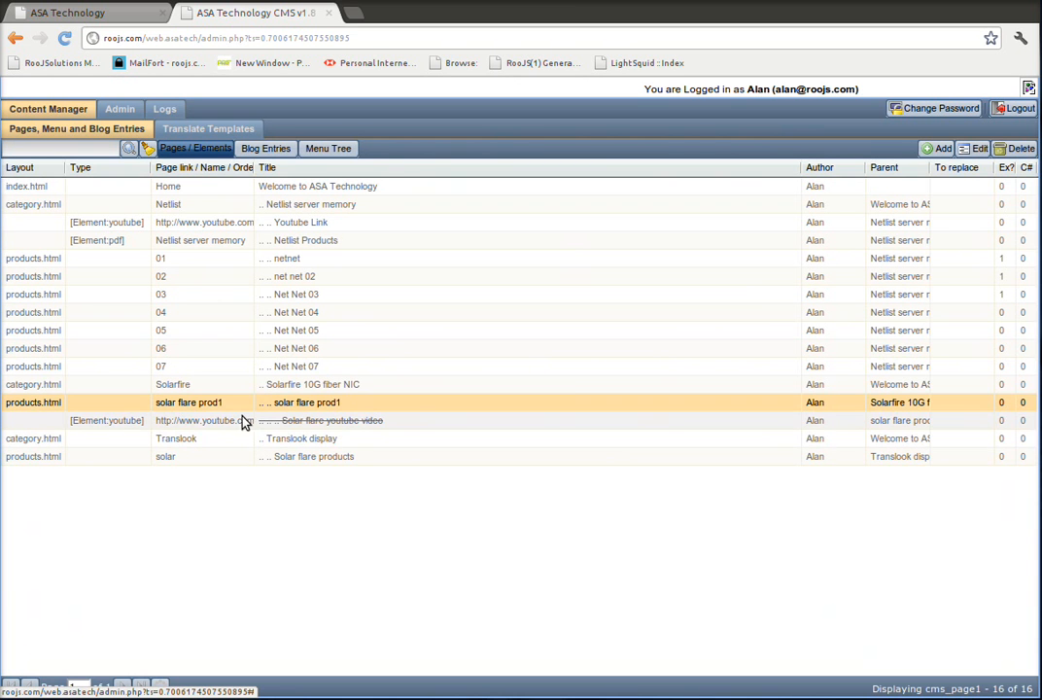
# Reopen the Solar flare youtube video element, remove its Draft attribute, and save it
pyautogui.doubleClick(244, 421)
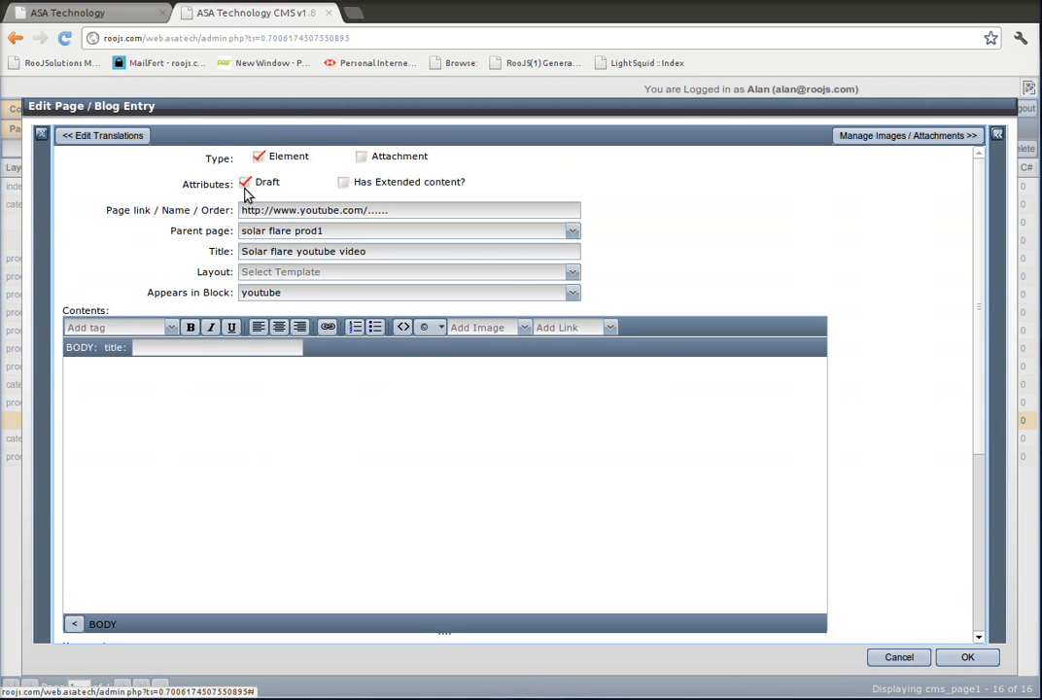
pyautogui.click(245, 183)
pyautogui.click(960, 654)
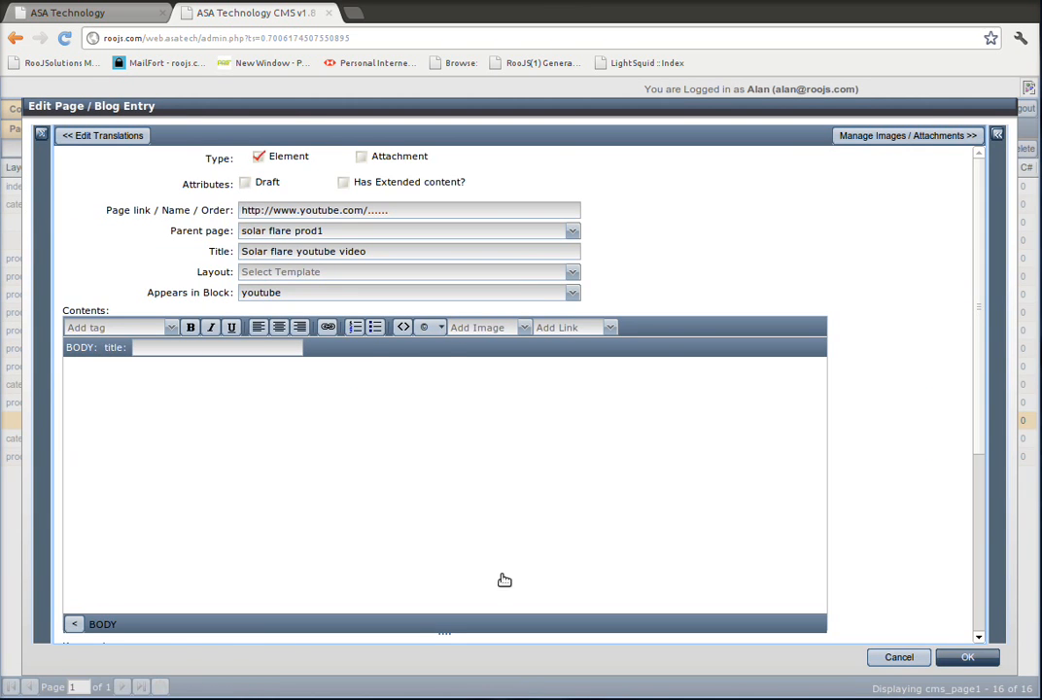